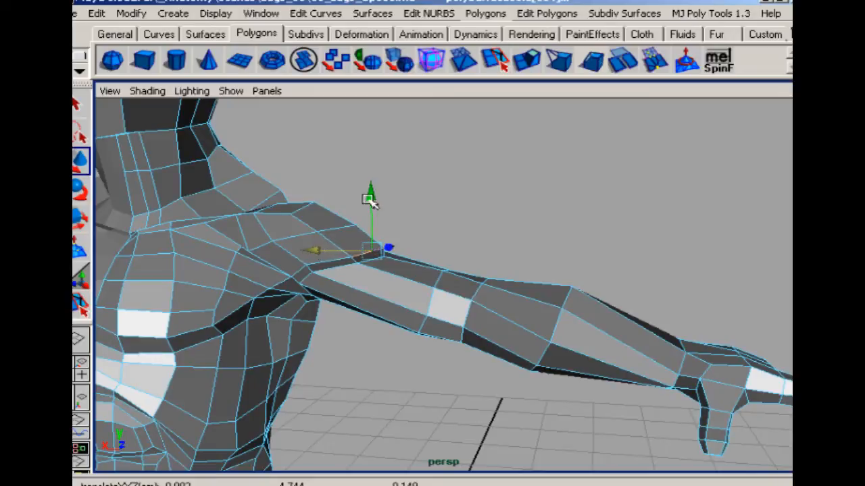
# Reposition the vertices where the upper arm meets the shoulder to reshape the lower deltoid
pyautogui.keyDown('alt'); pyautogui.moveTo(372, 223); pyautogui.dragTo(371, 210); pyautogui.keyUp('alt')
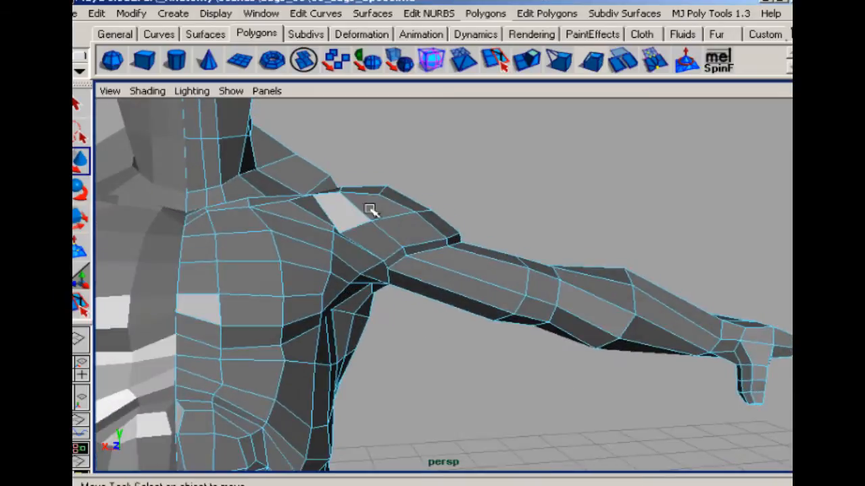
pyautogui.moveTo(378, 210); pyautogui.dragTo(348, 209, button='right')
pyautogui.moveTo(490, 138); pyautogui.dragTo(482, 160)
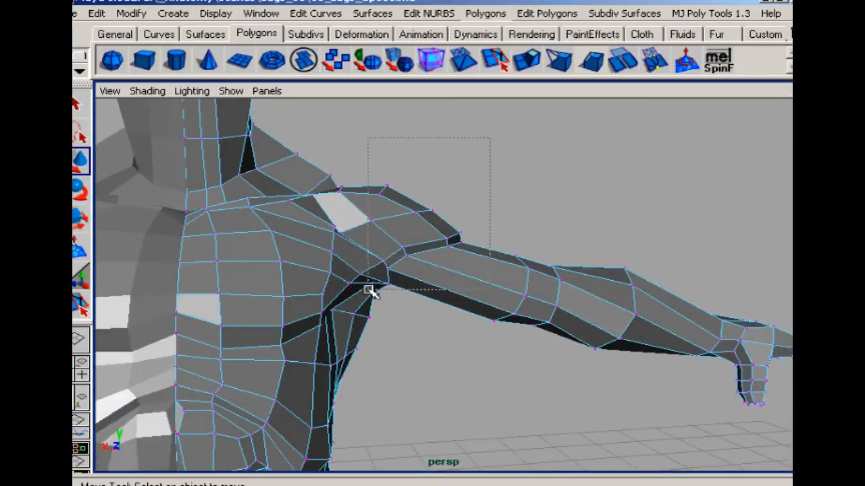
pyautogui.moveTo(369, 290); pyautogui.dragTo(366, 292)
pyautogui.moveTo(347, 239); pyautogui.dragTo(344, 239)
pyautogui.keyDown('alt'); pyautogui.moveTo(381, 287); pyautogui.dragTo(401, 260); pyautogui.keyUp('alt')
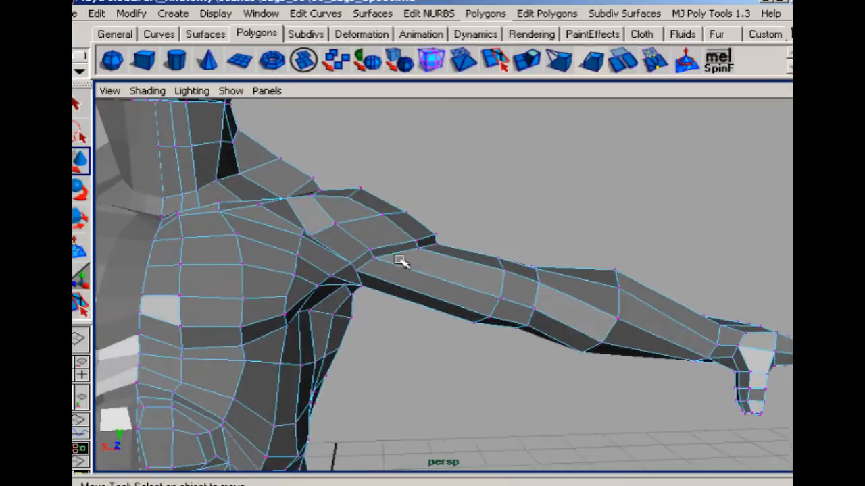
# Cut a new line of edges across the upper arm near the armpit with the Split Polygon tool
pyautogui.moveTo(399, 267); pyautogui.dragTo(451, 247, button='right')
pyautogui.click(495, 62)
pyautogui.keyDown('alt'); pyautogui.moveTo(375, 210); pyautogui.dragTo(354, 234); pyautogui.keyUp('alt')
pyautogui.keyDown('alt'); pyautogui.moveTo(417, 243); pyautogui.dragTo(384, 230); pyautogui.keyUp('alt')
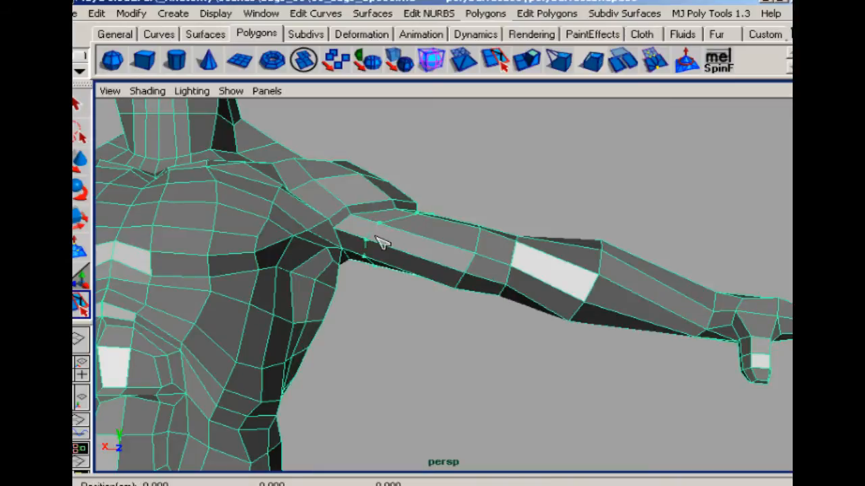
# Move the upper arm vertices between the shoulder and elbow to even out the arm's contour
pyautogui.press('w')
pyautogui.keyDown('alt'); pyautogui.moveTo(388, 189); pyautogui.dragTo(324, 347); pyautogui.keyUp('alt')
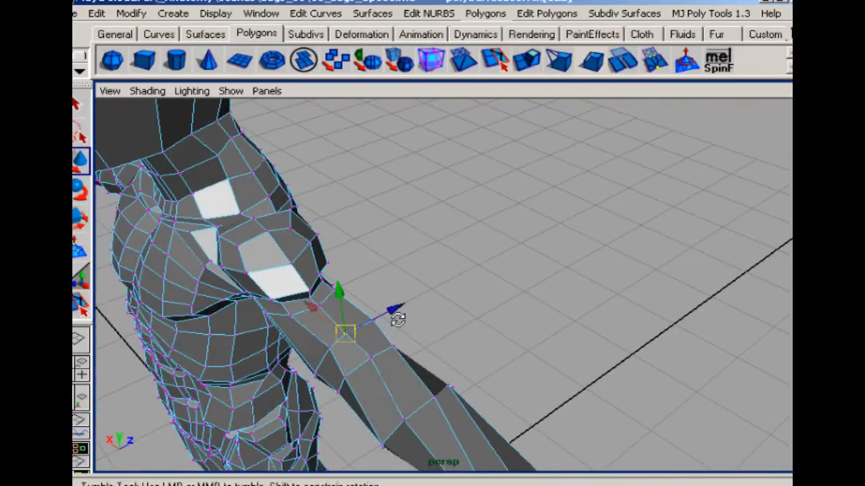
pyautogui.keyDown('alt'); pyautogui.moveTo(396, 314); pyautogui.dragTo(328, 287); pyautogui.keyUp('alt')
pyautogui.click(477, 253)
pyautogui.click(335, 286)
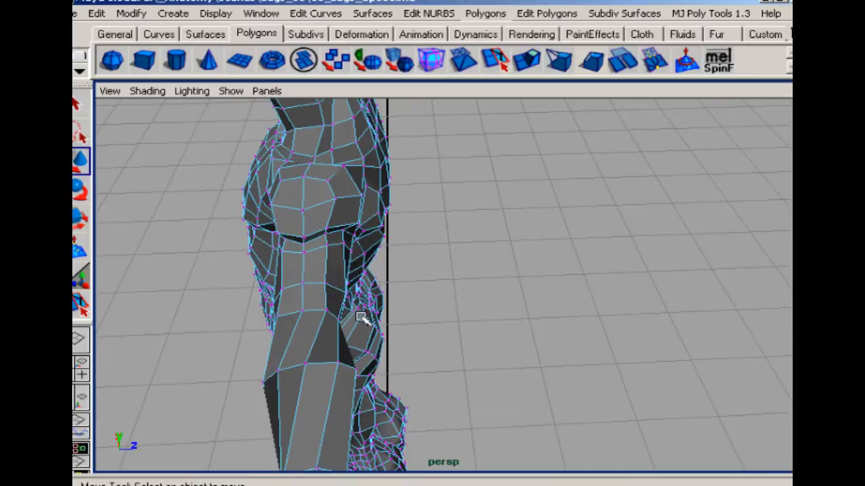
pyautogui.keyDown('alt'); pyautogui.moveTo(361, 318); pyautogui.dragTo(527, 234); pyautogui.keyUp('alt')
pyautogui.click(478, 256)
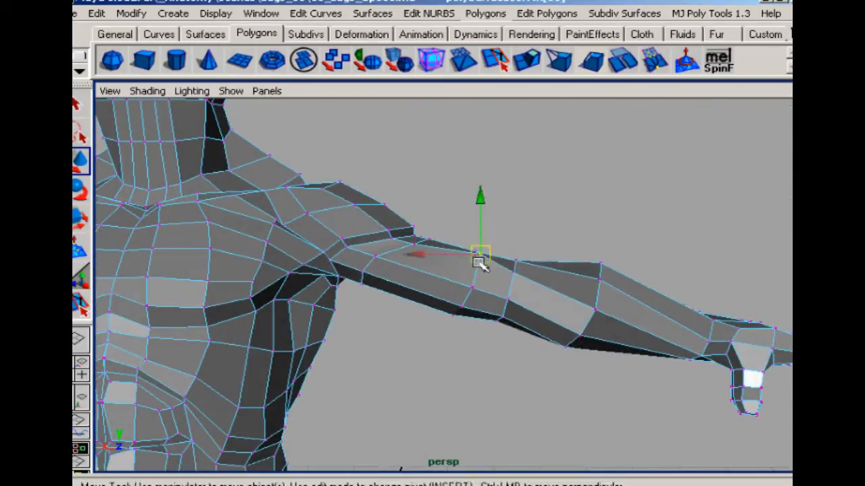
pyautogui.moveTo(479, 261); pyautogui.dragTo(460, 243)
pyautogui.click(453, 265)
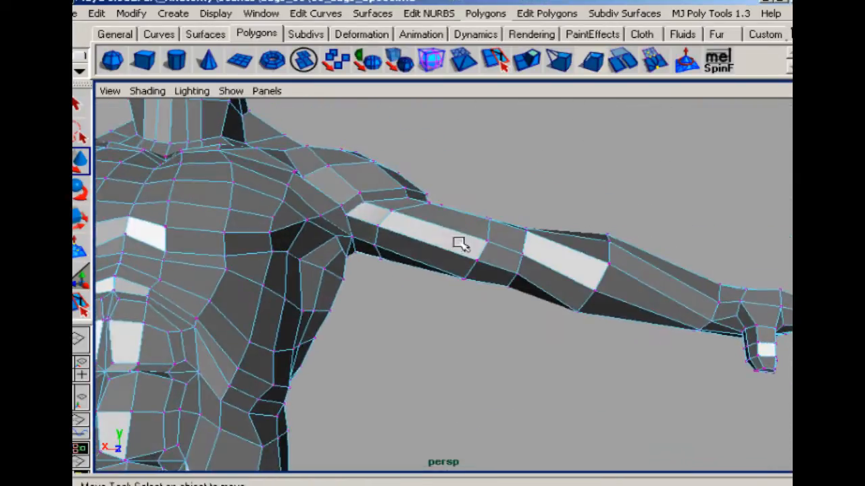
# Select the faces on the front and inner side of the upper arm and extrude them for the biceps
pyautogui.moveTo(457, 226); pyautogui.dragTo(455, 264, button='right')
pyautogui.keyDown('alt'); pyautogui.moveTo(432, 227); pyautogui.dragTo(390, 244); pyautogui.keyUp('alt')
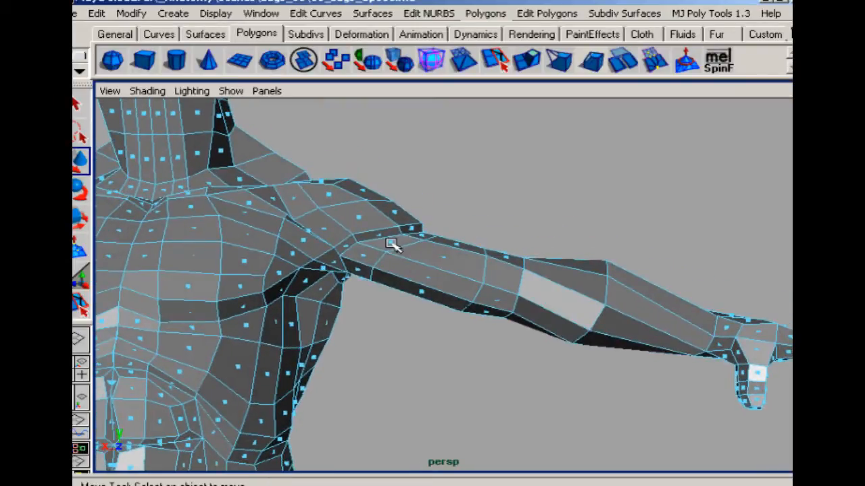
pyautogui.keyDown('shift'); pyautogui.click(441, 257); pyautogui.keyUp('shift')
pyautogui.keyDown('shift'); pyautogui.click(502, 276); pyautogui.keyUp('shift')
pyautogui.keyDown('shift'); pyautogui.click(497, 304); pyautogui.keyUp('shift')
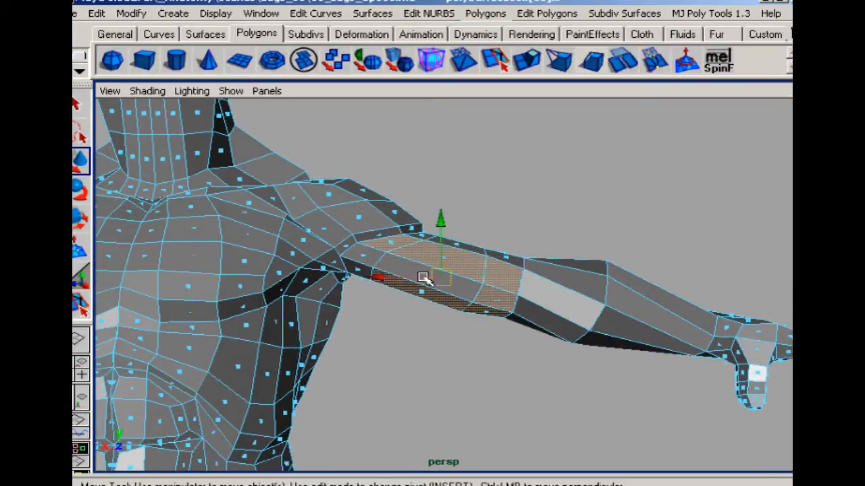
pyautogui.keyDown('alt'); pyautogui.moveTo(441, 263); pyautogui.dragTo(422, 201); pyautogui.keyUp('alt')
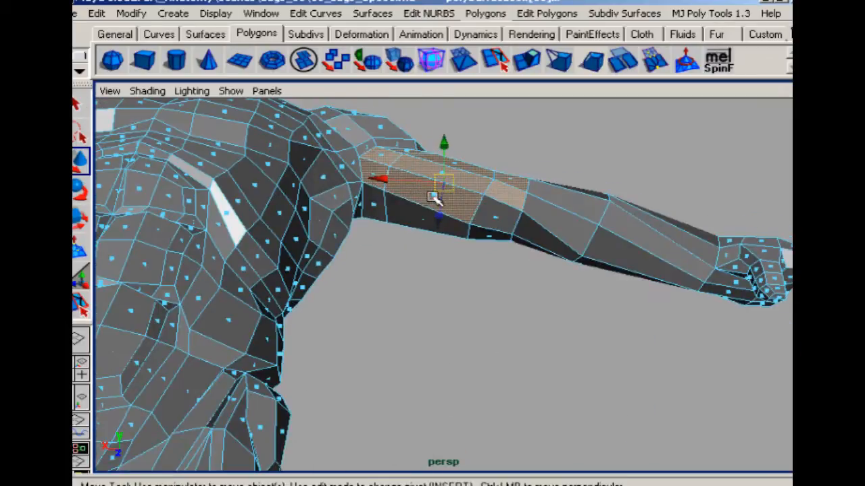
pyautogui.keyDown('alt'); pyautogui.moveTo(380, 175); pyautogui.dragTo(382, 280); pyautogui.keyUp('alt')
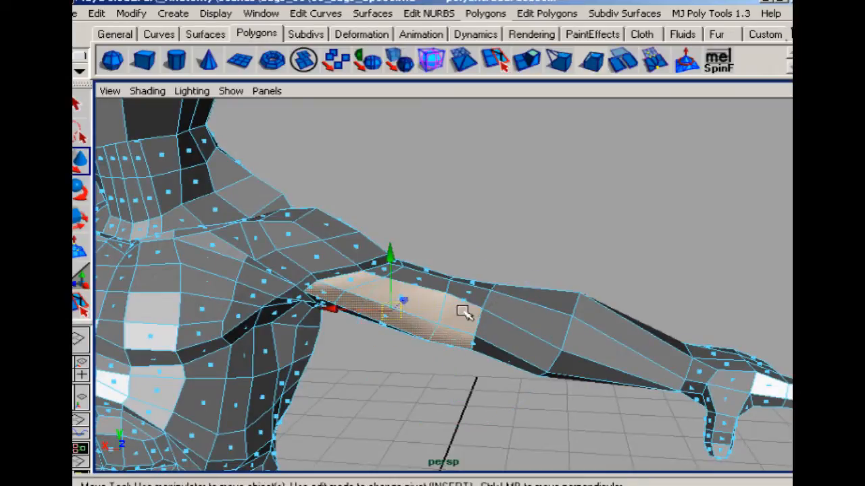
# Move and scale the extruded biceps faces so the muscle stands out from the upper arm
pyautogui.keyDown('alt'); pyautogui.moveTo(464, 309); pyautogui.dragTo(410, 330); pyautogui.keyUp('alt')
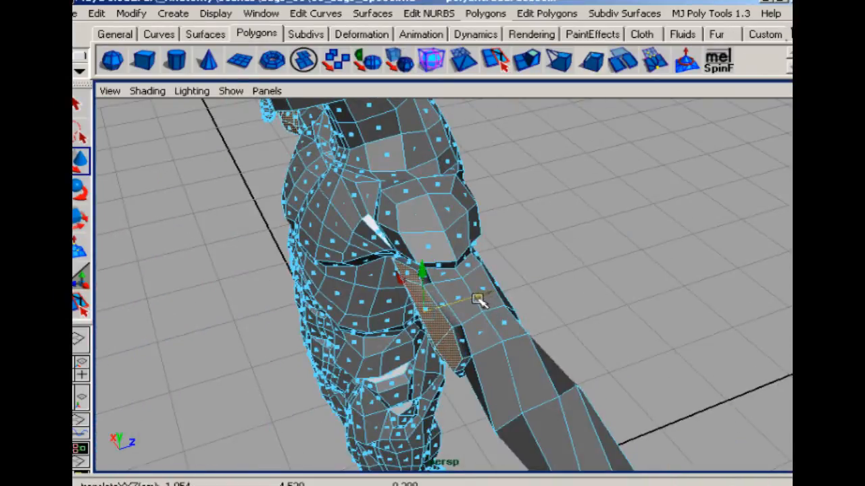
pyautogui.moveTo(477, 293)
pyautogui.keyDown('alt'); pyautogui.mouseDown()
pyautogui.moveTo(533, 280)
pyautogui.moveTo(494, 317)
pyautogui.moveTo(494, 282)
pyautogui.moveTo(476, 282)
pyautogui.mouseUp(); pyautogui.keyUp('alt')
pyautogui.press('r')
pyautogui.press('w')
pyautogui.click(506, 228)
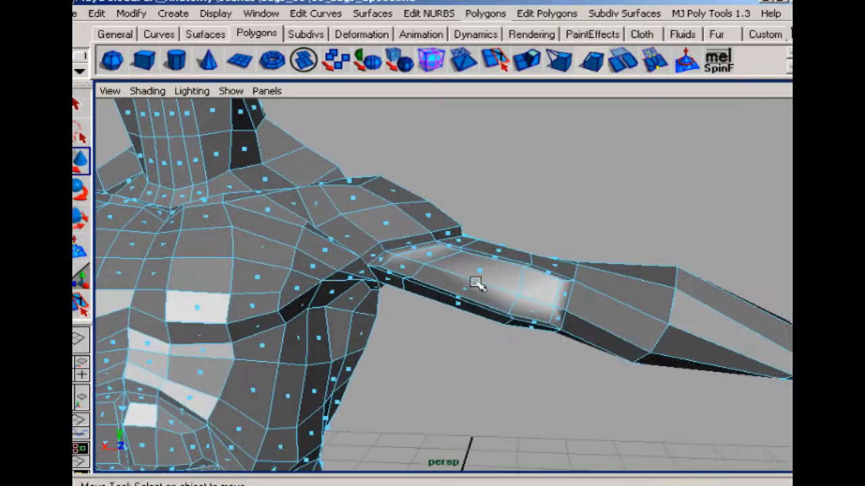
# Reposition the lengthwise edge running along the middle of the biceps
pyautogui.moveTo(476, 281); pyautogui.dragTo(479, 248, button='right')
pyautogui.click(416, 261)
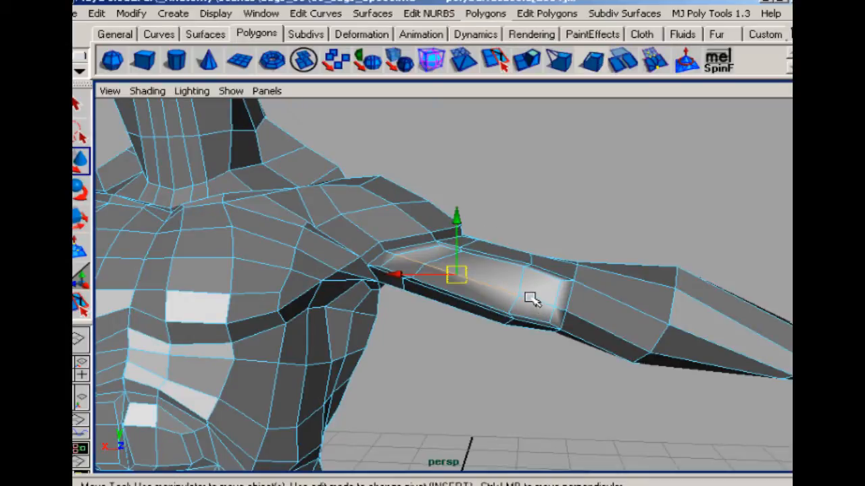
pyautogui.moveTo(479, 225); pyautogui.dragTo(476, 223)
pyautogui.keyDown('alt'); pyautogui.moveTo(511, 284); pyautogui.dragTo(518, 276); pyautogui.keyUp('alt')
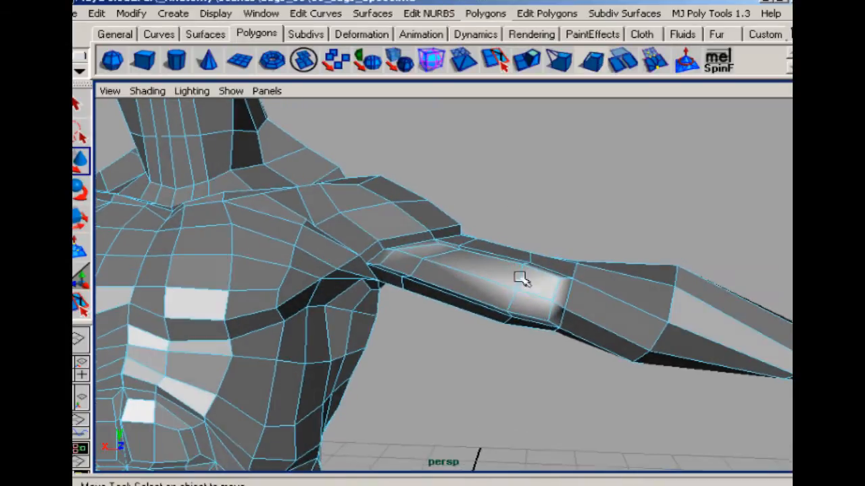
# Adjust the edges at the elbow end and underside of the biceps to round the muscle
pyautogui.click(561, 307)
pyautogui.moveTo(560, 310); pyautogui.dragTo(556, 180)
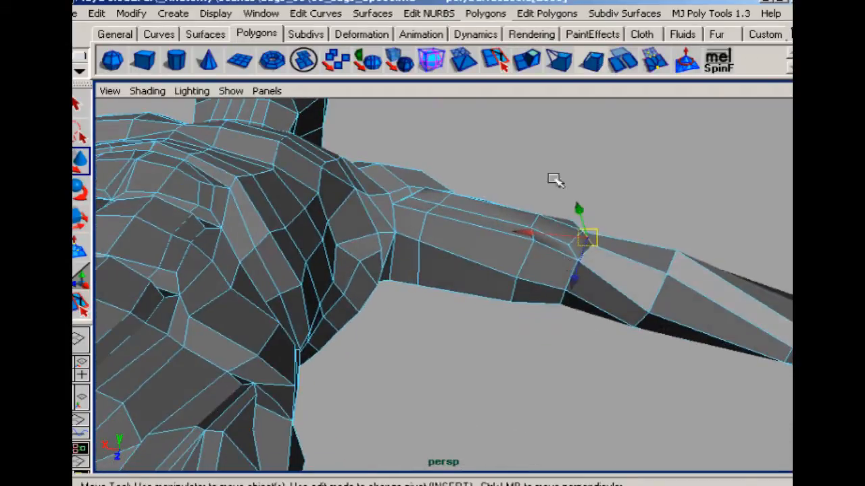
pyautogui.click(482, 246)
pyautogui.keyDown('alt'); pyautogui.moveTo(476, 262); pyautogui.dragTo(480, 227); pyautogui.keyUp('alt')
pyautogui.click(517, 172)
pyautogui.keyDown('alt'); pyautogui.moveTo(512, 174); pyautogui.dragTo(406, 303); pyautogui.keyUp('alt')
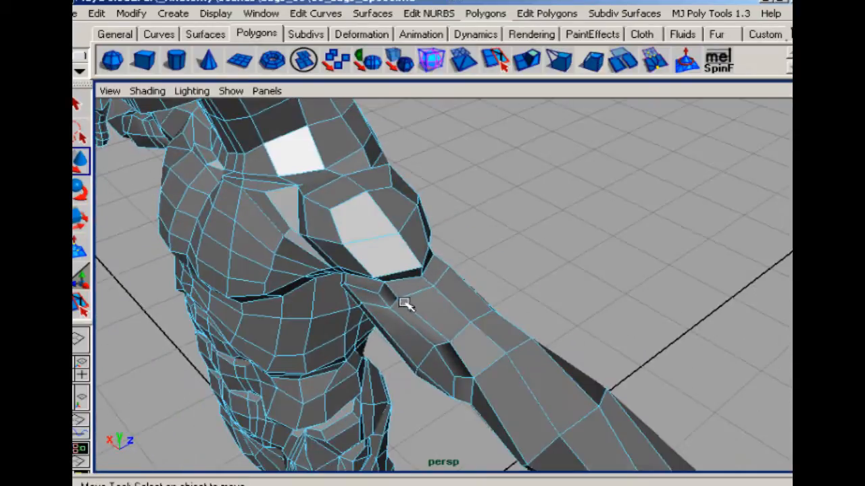
# Move the vertices along the biceps' outer border and lower end to shape its taper toward the elbow
pyautogui.moveTo(406, 304); pyautogui.dragTo(382, 302, button='right')
pyautogui.moveTo(418, 304); pyautogui.dragTo(480, 379)
pyautogui.click(530, 274)
pyautogui.keyDown('alt'); pyautogui.moveTo(531, 274); pyautogui.dragTo(429, 377); pyautogui.keyUp('alt')
pyautogui.click(415, 376)
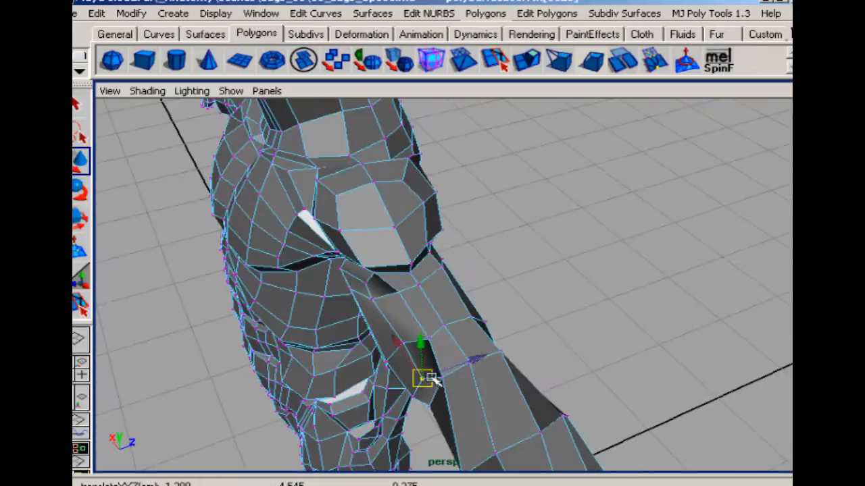
pyautogui.click(507, 302)
# Move the vertices at the top of the biceps so the muscle tucks under the deltoid
pyautogui.moveTo(508, 301)
pyautogui.keyDown('alt'); pyautogui.mouseDown()
pyautogui.moveTo(489, 344)
pyautogui.moveTo(519, 312)
pyautogui.moveTo(503, 301)
pyautogui.mouseUp(); pyautogui.keyUp('alt')
pyautogui.click(454, 266)
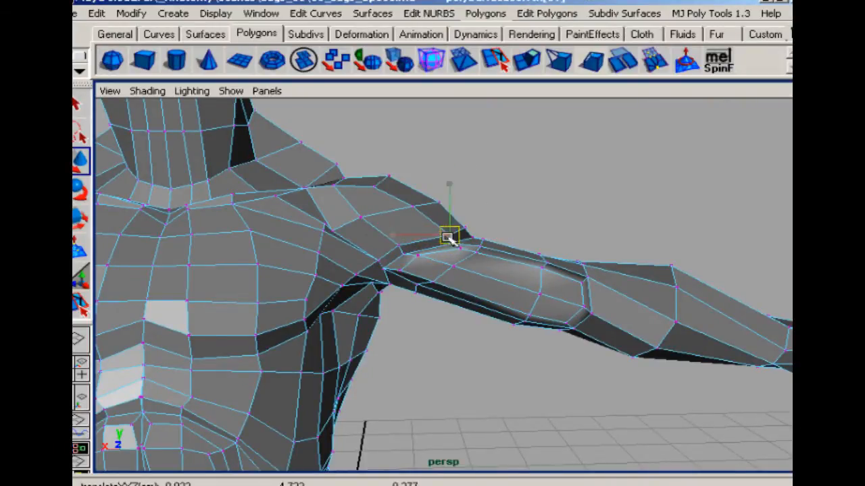
pyautogui.click(489, 209)
pyautogui.keyDown('alt'); pyautogui.moveTo(489, 208); pyautogui.dragTo(477, 235); pyautogui.keyUp('alt')
# Refine the shape of the biceps around its middle
pyautogui.rightClick(477, 271)
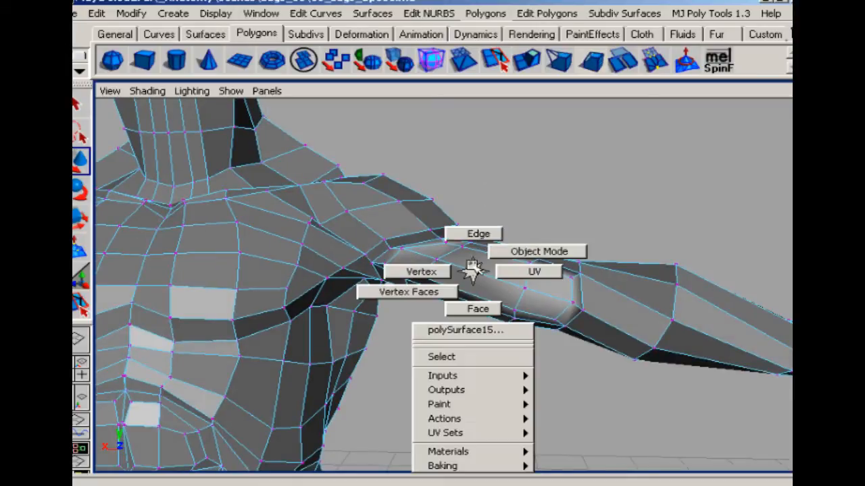
pyautogui.moveTo(538, 349); pyautogui.dragTo(540, 350)
pyautogui.moveTo(521, 290); pyautogui.dragTo(493, 285)
pyautogui.click(512, 264)
# Select the lengthwise biceps edges and add loops across the upper arm with Edge Loop Split
pyautogui.moveTo(479, 289); pyautogui.dragTo(489, 260, button='right')
pyautogui.click(524, 297)
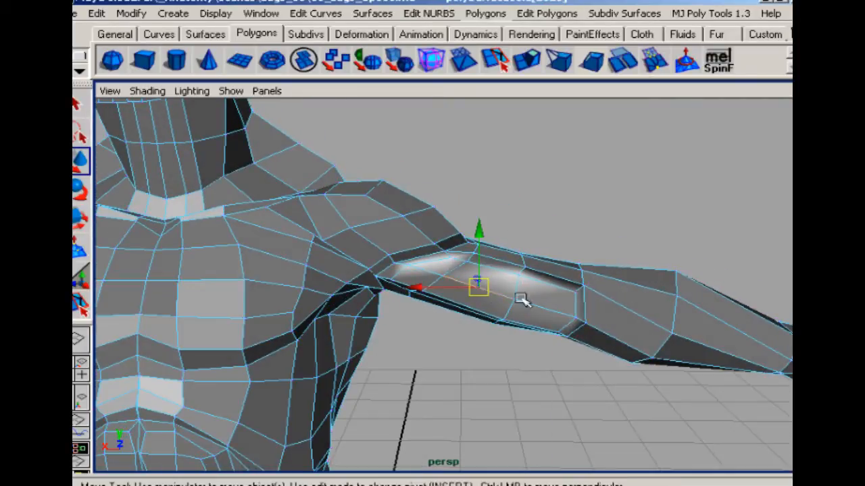
pyautogui.click(681, 15)
pyautogui.click(678, 65)
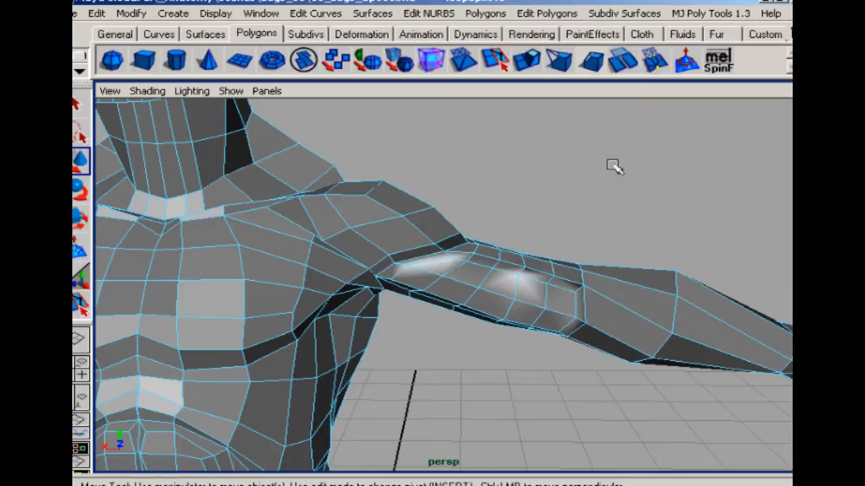
pyautogui.keyDown('alt'); pyautogui.moveTo(537, 241); pyautogui.dragTo(517, 247); pyautogui.keyUp('alt')
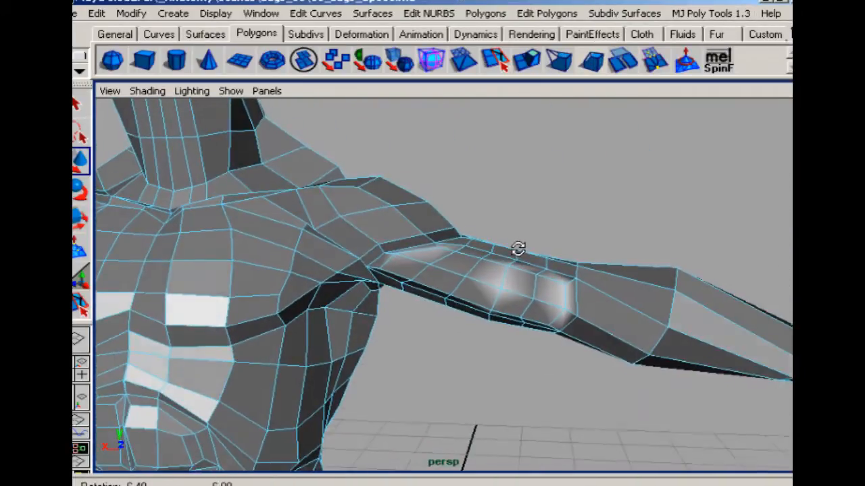
# Add an edge loop across the elbow area between the biceps and the widest part of the forearm
pyautogui.moveTo(622, 277); pyautogui.dragTo(625, 252, button='right')
pyautogui.click(618, 272)
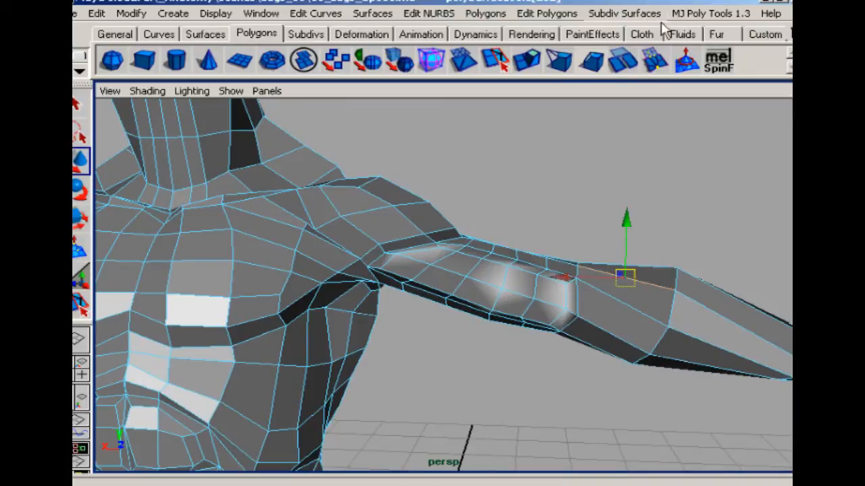
pyautogui.click(710, 13)
pyautogui.click(669, 81)
pyautogui.keyDown('alt'); pyautogui.moveTo(593, 277); pyautogui.dragTo(603, 268); pyautogui.keyUp('alt')
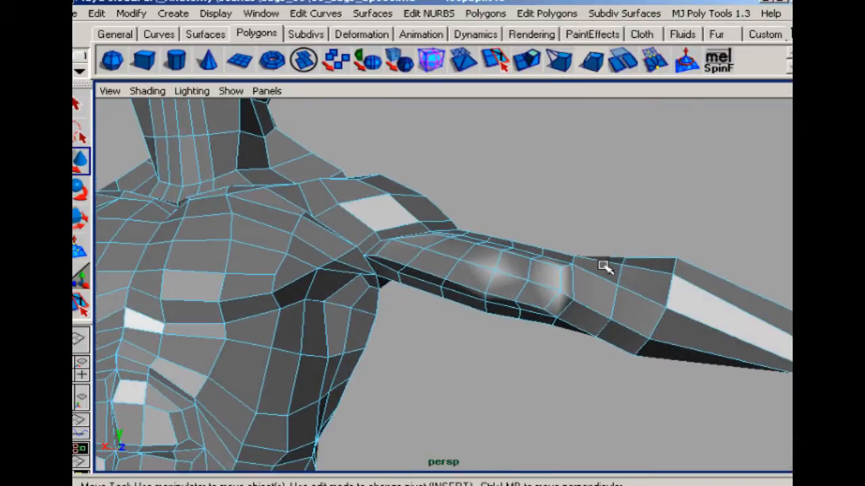
# Move the vertices around the elbow and upper forearm to smooth the arm's outline
pyautogui.moveTo(617, 276); pyautogui.dragTo(608, 278, button='right')
pyautogui.moveTo(669, 264); pyautogui.dragTo(665, 278)
pyautogui.moveTo(674, 266); pyautogui.dragTo(672, 270)
pyautogui.moveTo(629, 364); pyautogui.dragTo(657, 334)
pyautogui.moveTo(641, 347); pyautogui.dragTo(644, 345)
pyautogui.moveTo(640, 285); pyautogui.dragTo(391, 399)
pyautogui.moveTo(400, 450); pyautogui.dragTo(486, 306)
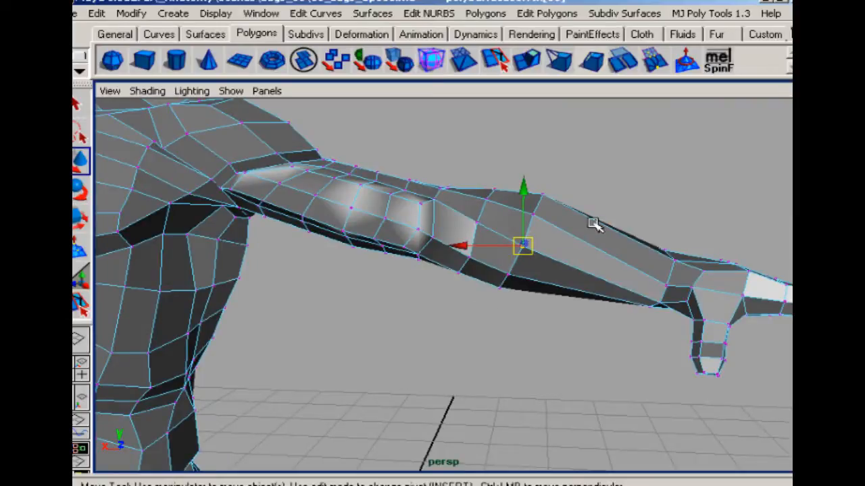
# Add three loops across the forearm with Edge Loop Split, one at its middle and one in each half
pyautogui.click(710, 13)
pyautogui.click(668, 81)
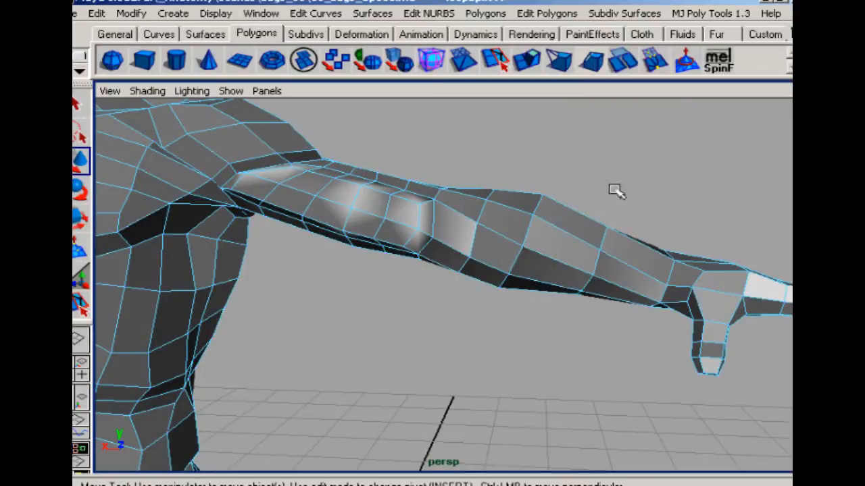
pyautogui.click(624, 264)
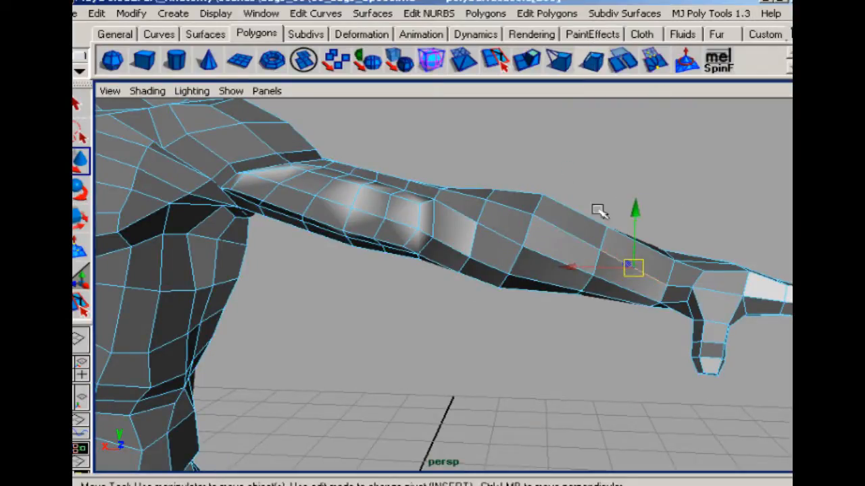
pyautogui.click(706, 13)
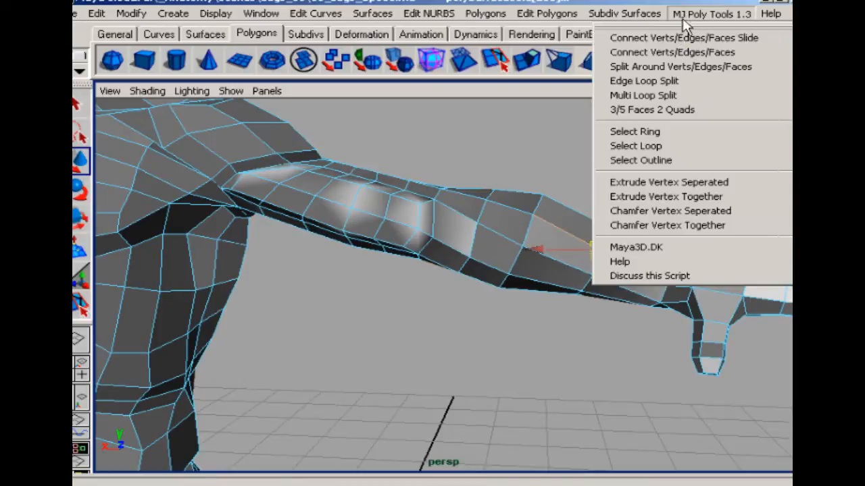
pyautogui.click(670, 81)
# Reposition the vertices at the forearm's widest part and the vertex ring at the elbow
pyautogui.moveTo(550, 198); pyautogui.dragTo(543, 194, button='right')
pyautogui.click(540, 201)
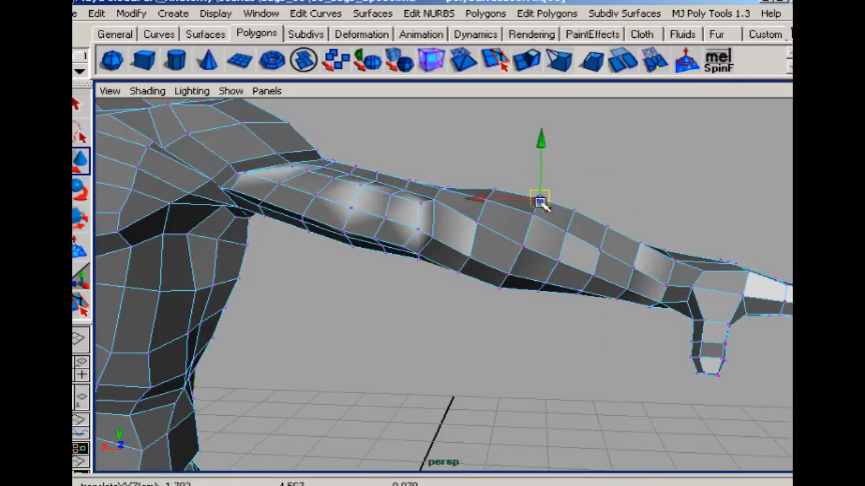
pyautogui.click(504, 282)
pyautogui.moveTo(455, 263)
pyautogui.keyDown('alt'); pyautogui.mouseDown()
pyautogui.moveTo(433, 271)
pyautogui.moveTo(465, 262)
pyautogui.mouseUp(); pyautogui.keyUp('alt')
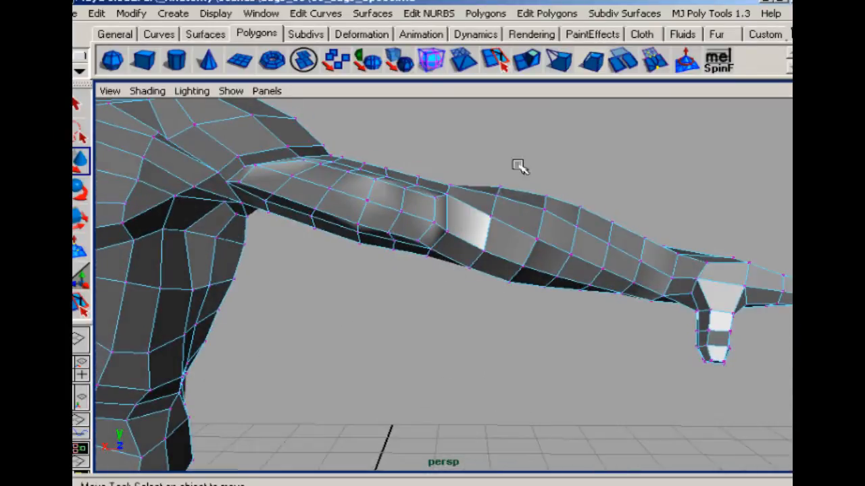
pyautogui.moveTo(519, 166); pyautogui.dragTo(354, 311)
pyautogui.moveTo(402, 227); pyautogui.dragTo(422, 223)
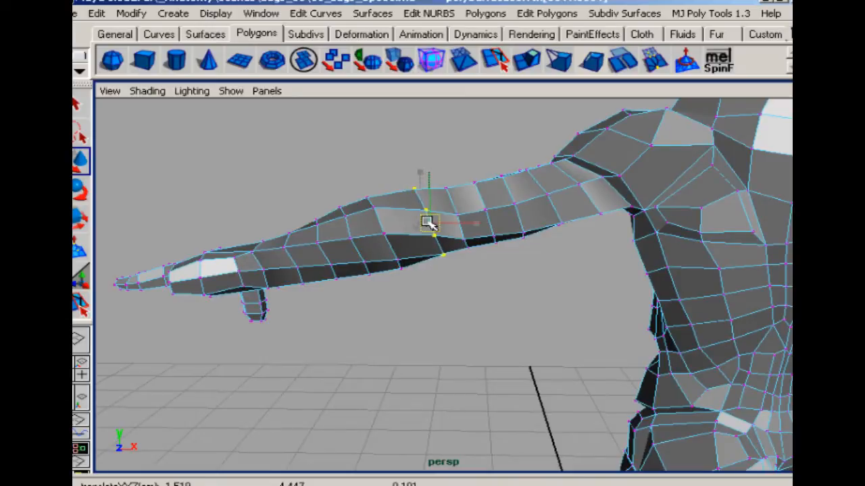
# Add another loop across the upper forearm just below the elbow with Edge Loop Split
pyautogui.moveTo(399, 207); pyautogui.dragTo(399, 184, button='right')
pyautogui.click(398, 208)
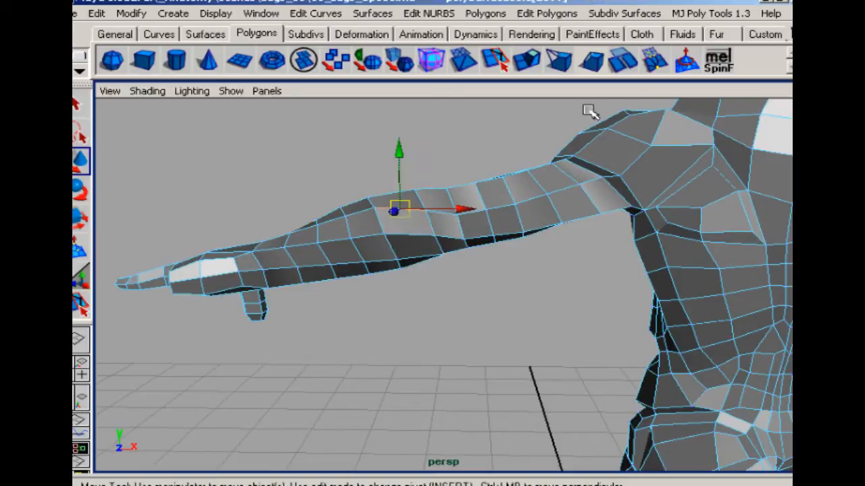
pyautogui.click(681, 20)
pyautogui.click(662, 81)
pyautogui.keyDown('alt'); pyautogui.moveTo(332, 174); pyautogui.dragTo(418, 261); pyautogui.keyUp('alt')
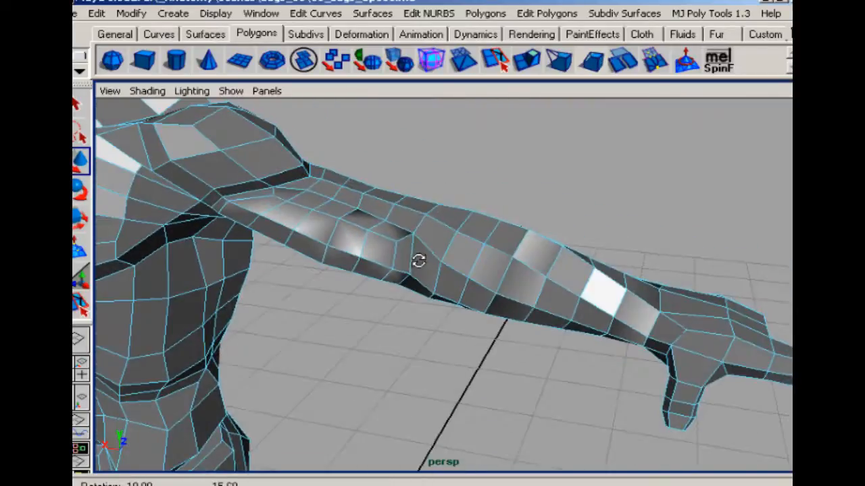
# Extrude the strip of five faces running along the back of the upper arm from the elbow toward the shoulder
pyautogui.keyDown('alt'); pyautogui.moveTo(473, 287); pyautogui.dragTo(363, 316, button='right'); pyautogui.keyUp('alt')
pyautogui.keyDown('alt'); pyautogui.moveTo(362, 316); pyautogui.dragTo(376, 328, button='middle'); pyautogui.keyUp('alt')
pyautogui.keyDown('alt'); pyautogui.moveTo(376, 328); pyautogui.dragTo(389, 323); pyautogui.keyUp('alt')
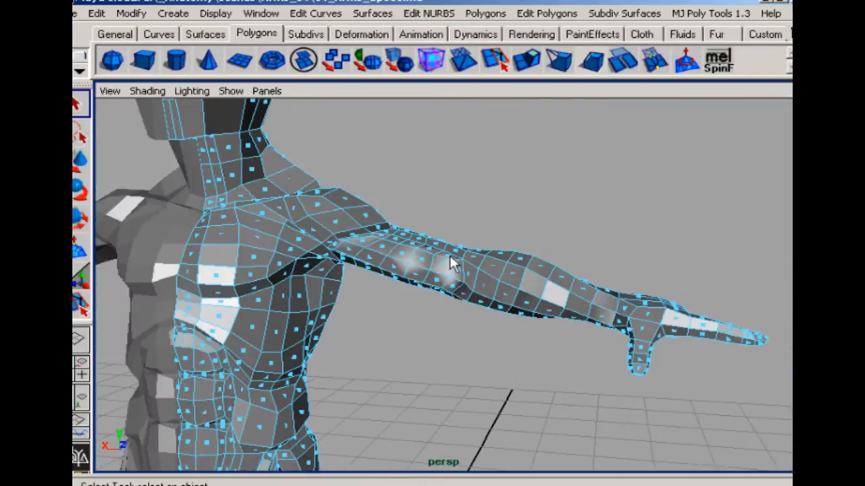
pyautogui.keyDown('alt'); pyautogui.moveTo(449, 255); pyautogui.dragTo(308, 260); pyautogui.keyUp('alt')
pyautogui.keyDown('alt'); pyautogui.moveTo(483, 269); pyautogui.dragTo(428, 286); pyautogui.keyUp('alt')
pyautogui.keyDown('alt'); pyautogui.moveTo(408, 277); pyautogui.dragTo(496, 291, button='right'); pyautogui.keyUp('alt')
pyautogui.keyDown('alt'); pyautogui.moveTo(496, 293); pyautogui.dragTo(451, 289); pyautogui.keyUp('alt')
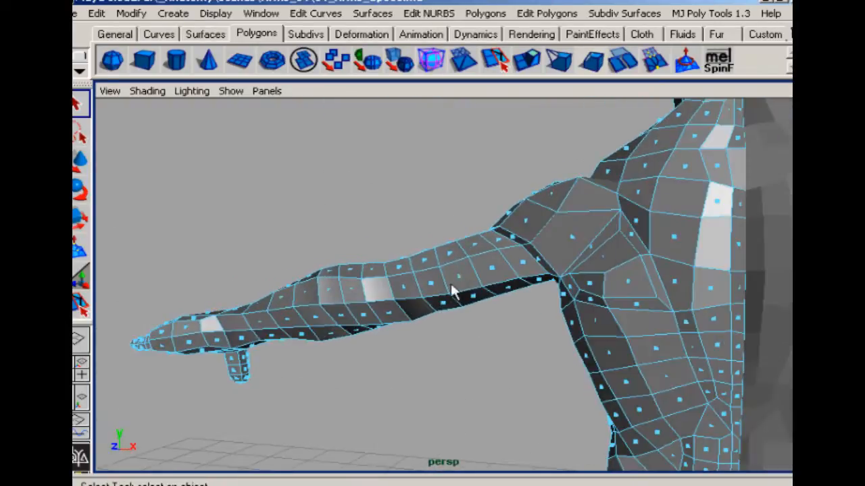
pyautogui.keyDown('shift'); pyautogui.click(404, 285); pyautogui.keyUp('shift')
pyautogui.keyDown('shift'); pyautogui.click(375, 290); pyautogui.keyUp('shift')
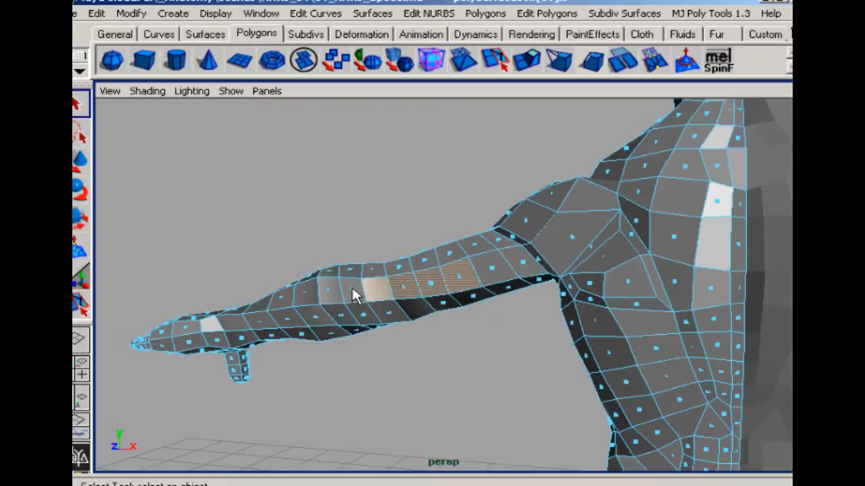
pyautogui.keyDown('alt'); pyautogui.moveTo(365, 265); pyautogui.dragTo(400, 212); pyautogui.keyUp('alt')
pyautogui.press('t')
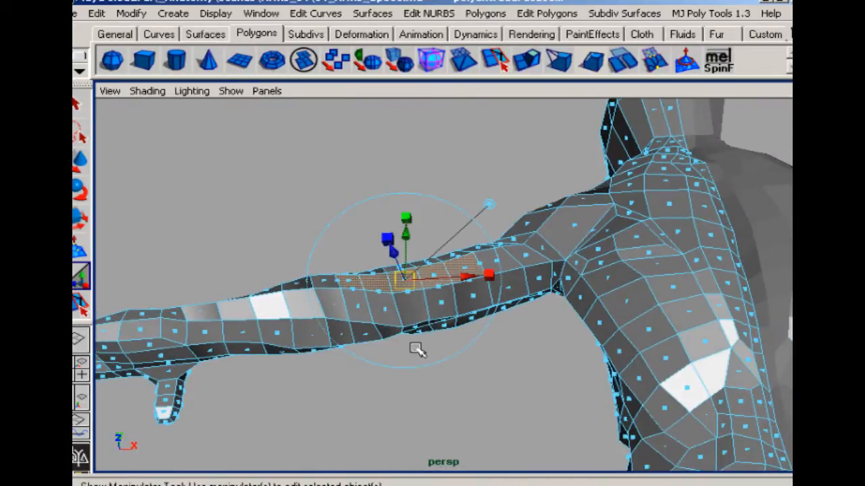
# Move the extruded faces outward from the back of the upper arm and scale them down slightly
pyautogui.keyDown('alt'); pyautogui.moveTo(415, 349); pyautogui.dragTo(410, 277); pyautogui.keyUp('alt')
pyautogui.press('w')
pyautogui.click(402, 213)
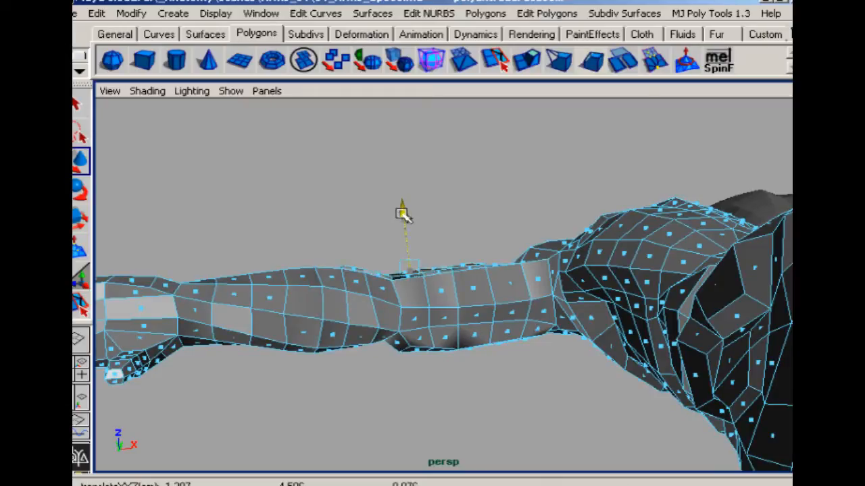
pyautogui.keyDown('alt'); pyautogui.moveTo(406, 189); pyautogui.dragTo(465, 305); pyautogui.keyUp('alt')
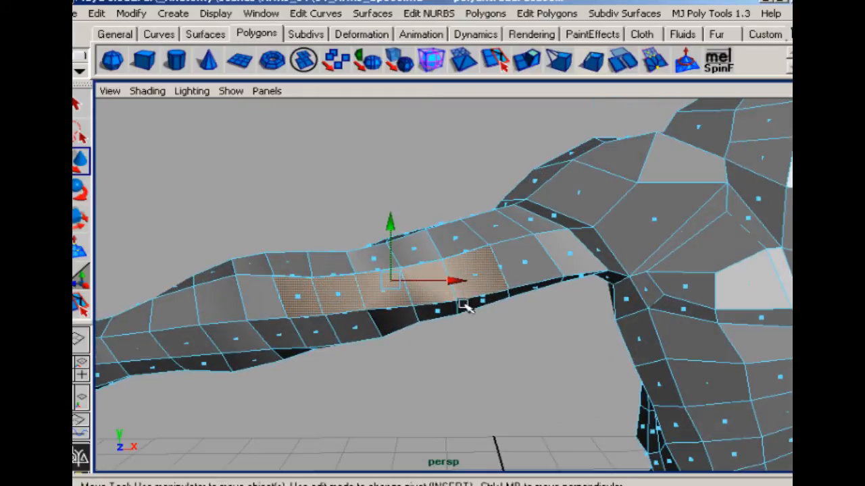
pyautogui.press('r')
pyautogui.moveTo(393, 284)
pyautogui.mouseDown()
pyautogui.moveTo(382, 291)
pyautogui.moveTo(411, 277)
pyautogui.moveTo(404, 294)
pyautogui.mouseUp()
# Scale down the end face of the extruded strip nearest the shoulder and shift it along the arm's depth
pyautogui.click(376, 182)
pyautogui.click(468, 278)
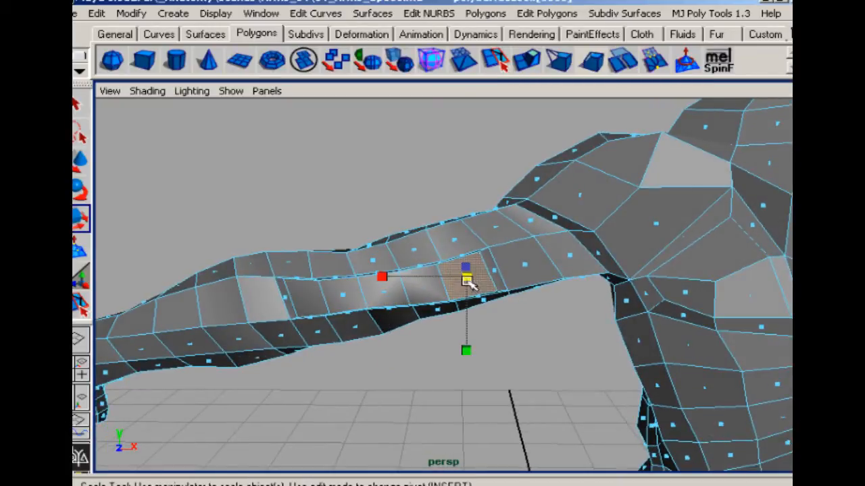
pyautogui.moveTo(468, 282); pyautogui.dragTo(460, 286)
pyautogui.keyDown('alt'); pyautogui.moveTo(392, 346); pyautogui.dragTo(419, 226); pyautogui.keyUp('alt')
pyautogui.press('w')
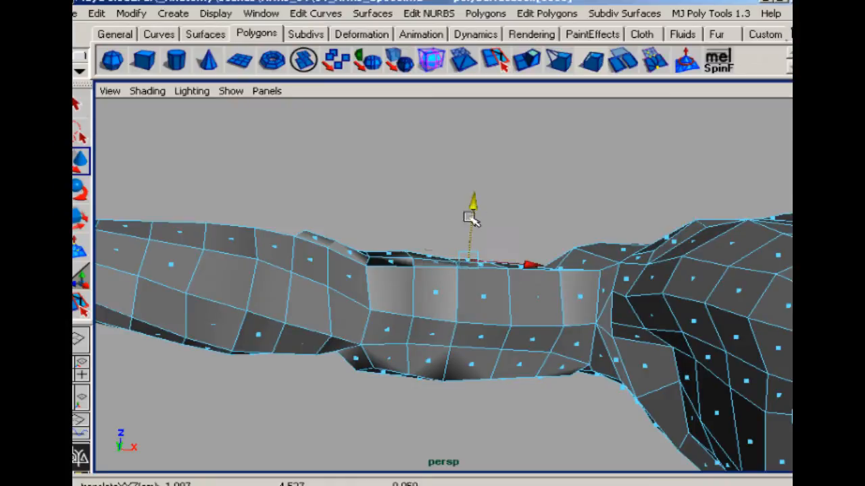
# Adjust individual edges of the extruded strip to shape the bulge on the back of the upper arm
pyautogui.moveTo(406, 256); pyautogui.dragTo(406, 230, button='right')
pyautogui.keyDown('alt'); pyautogui.moveTo(409, 266); pyautogui.dragTo(404, 243); pyautogui.keyUp('alt')
pyautogui.click(405, 260)
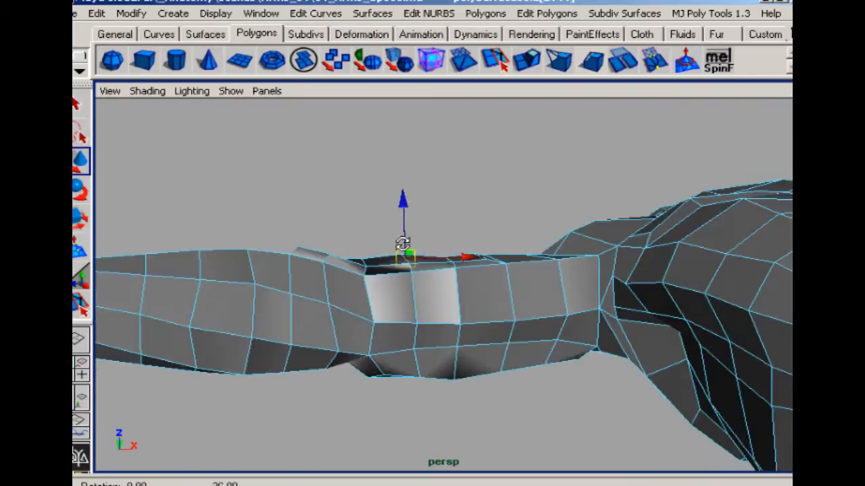
pyautogui.moveTo(404, 204); pyautogui.dragTo(404, 202)
pyautogui.keyDown('alt'); pyautogui.moveTo(445, 178); pyautogui.dragTo(492, 284); pyautogui.keyUp('alt')
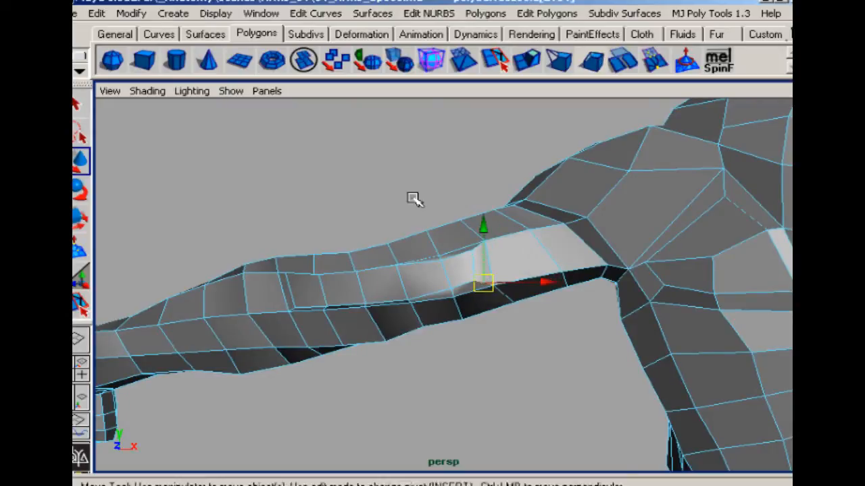
pyautogui.click(411, 196)
# Spin the edge between the two faces at the strip's elbow end with the SpinF script
pyautogui.keyDown('alt'); pyautogui.moveTo(411, 196); pyautogui.dragTo(362, 288); pyautogui.keyUp('alt')
pyautogui.moveTo(288, 315); pyautogui.dragTo(289, 338, button='right')
pyautogui.click(264, 304)
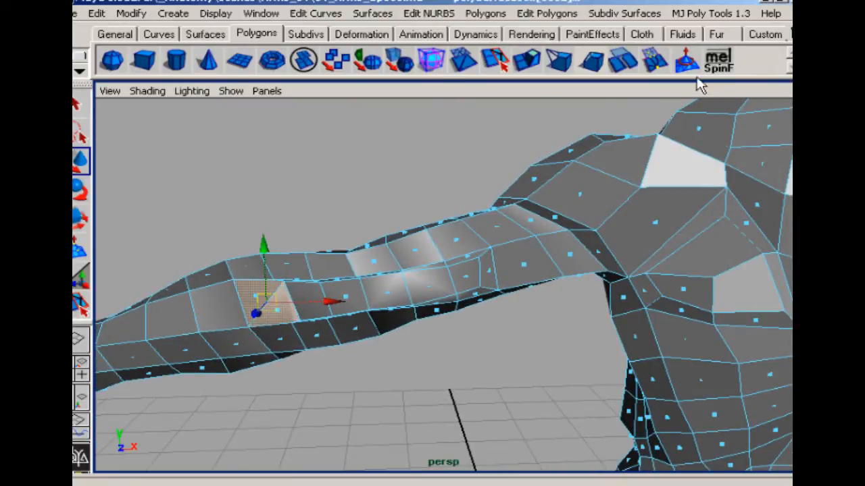
pyautogui.click(366, 182)
# Reposition the vertices at the elbow end of the extruded strip to taper it into the forearm
pyautogui.moveTo(297, 272)
pyautogui.keyDown('alt'); pyautogui.mouseDown()
pyautogui.moveTo(329, 266)
pyautogui.moveTo(302, 260)
pyautogui.mouseUp(); pyautogui.keyUp('alt')
pyautogui.moveTo(288, 286); pyautogui.dragTo(269, 279, button='right')
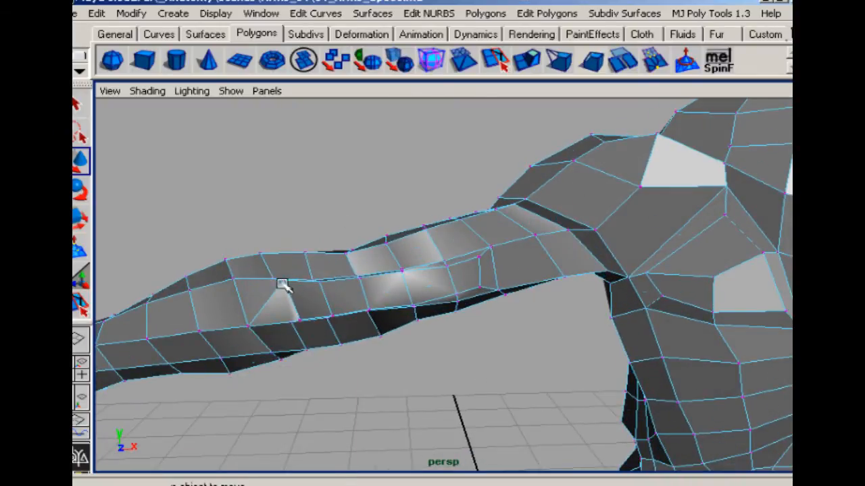
pyautogui.moveTo(284, 286); pyautogui.dragTo(327, 318)
pyautogui.click(298, 320)
pyautogui.click(317, 207)
pyautogui.click(331, 322)
pyautogui.click(350, 217)
# Move the border edges of the extruded strip and the nearby elbow vertex to round the muscle's outline
pyautogui.click(319, 288)
pyautogui.moveTo(319, 288); pyautogui.dragTo(444, 250)
pyautogui.click(340, 193)
pyautogui.click(283, 299)
pyautogui.click(318, 282)
pyautogui.click(453, 213)
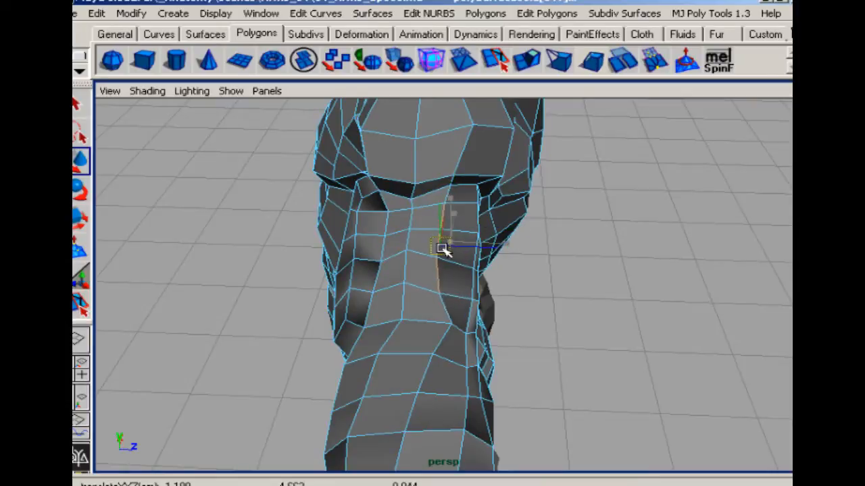
pyautogui.moveTo(444, 323); pyautogui.dragTo(400, 297, button='right')
pyautogui.click(451, 326)
pyautogui.moveTo(450, 326); pyautogui.dragTo(436, 327)
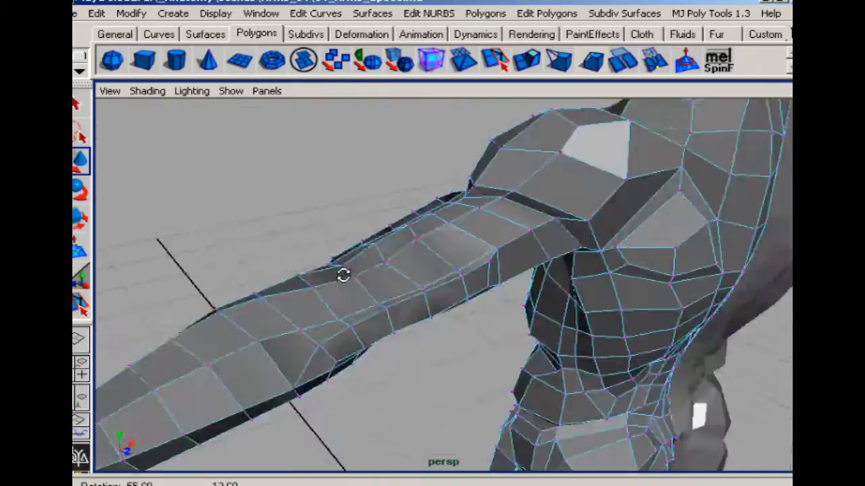
# Extrude the four faces above the first strip up to the shoulder, scaling them down and raising them into a second bulge
pyautogui.keyDown('alt'); pyautogui.moveTo(342, 274); pyautogui.dragTo(341, 253, button='right'); pyautogui.keyUp('alt')
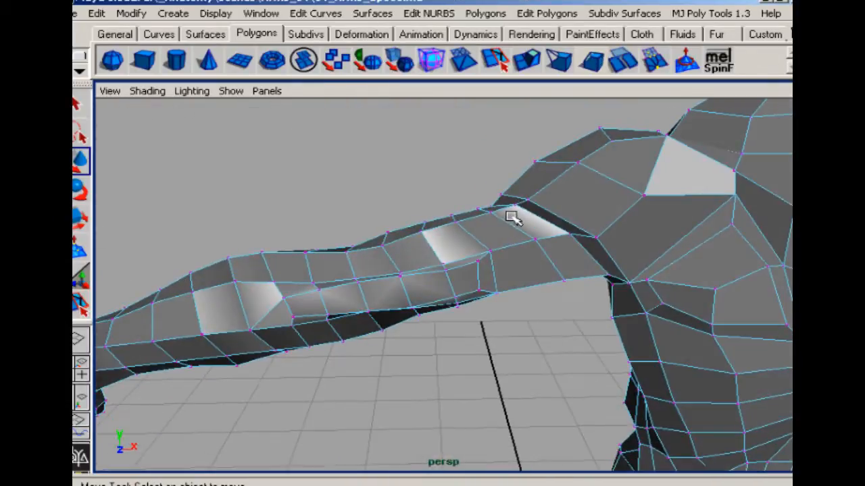
pyautogui.moveTo(514, 217); pyautogui.dragTo(531, 225, button='right')
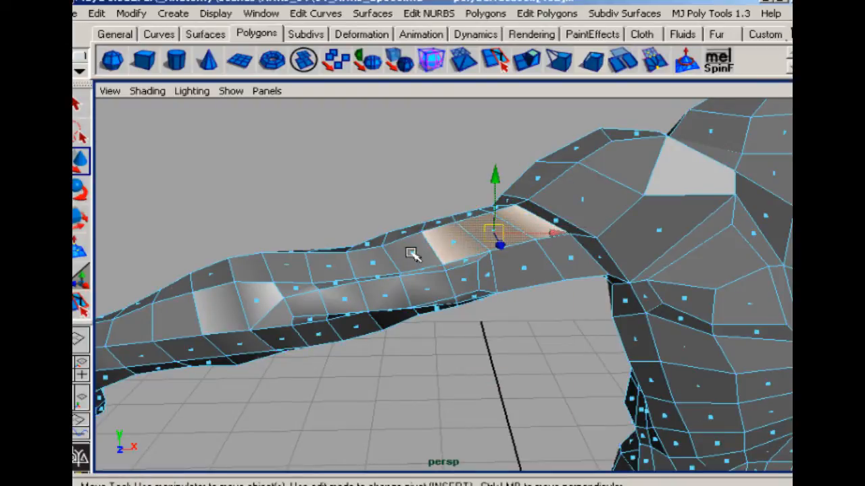
pyautogui.keyDown('alt'); pyautogui.moveTo(424, 217); pyautogui.dragTo(452, 264); pyautogui.keyUp('alt')
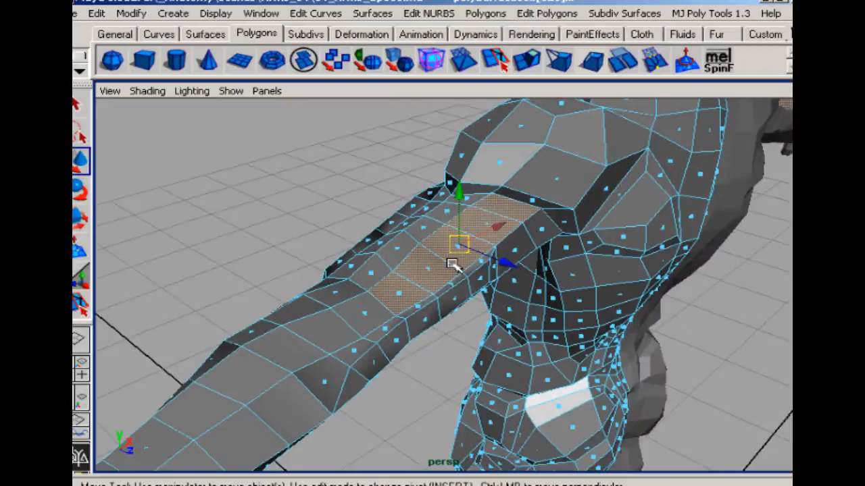
pyautogui.press('t')
pyautogui.press('r')
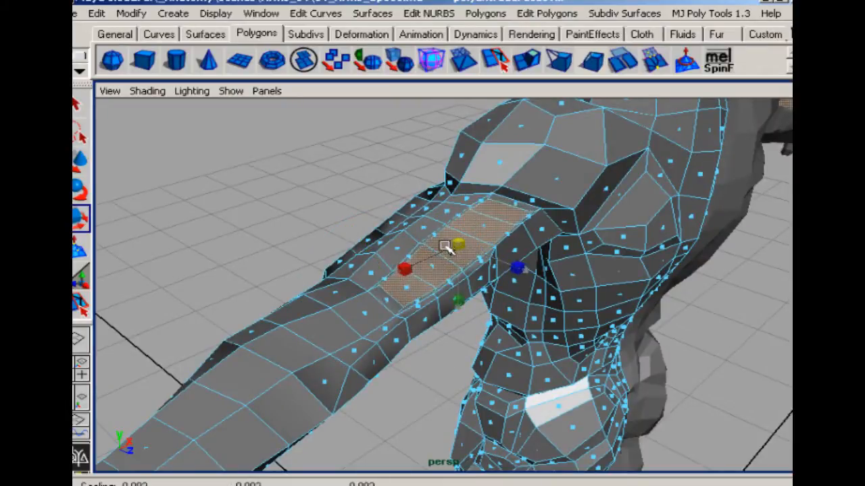
pyautogui.keyDown('alt'); pyautogui.moveTo(440, 248); pyautogui.dragTo(499, 241); pyautogui.keyUp('alt')
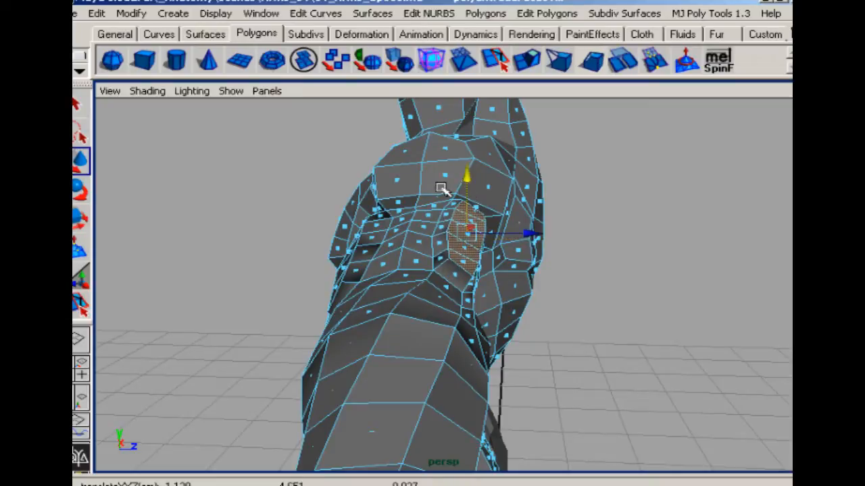
pyautogui.keyDown('alt'); pyautogui.moveTo(224, 215); pyautogui.dragTo(544, 244); pyautogui.keyUp('alt')
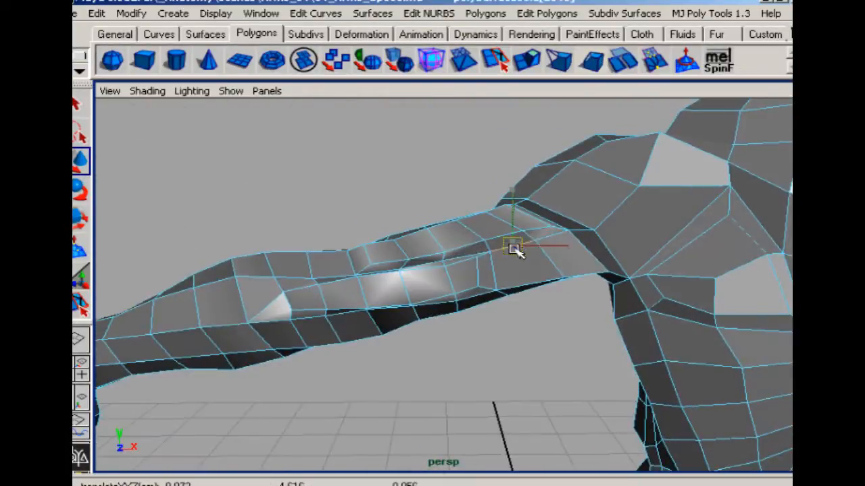
# Reposition the vertices along the second bulge, from its lower border to its shoulder end
pyautogui.moveTo(490, 259); pyautogui.dragTo(478, 257, button='right')
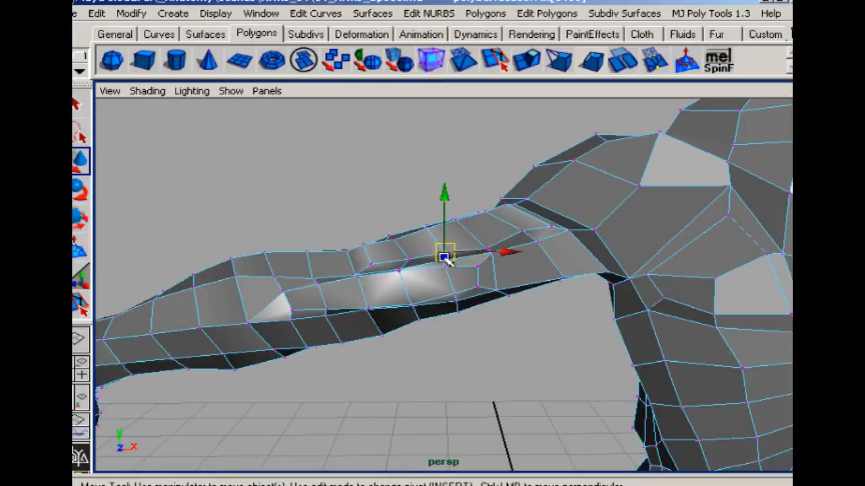
pyautogui.moveTo(421, 207)
pyautogui.keyDown('alt'); pyautogui.mouseDown()
pyautogui.moveTo(422, 252)
pyautogui.moveTo(362, 272)
pyautogui.moveTo(370, 289)
pyautogui.mouseUp(); pyautogui.keyUp('alt')
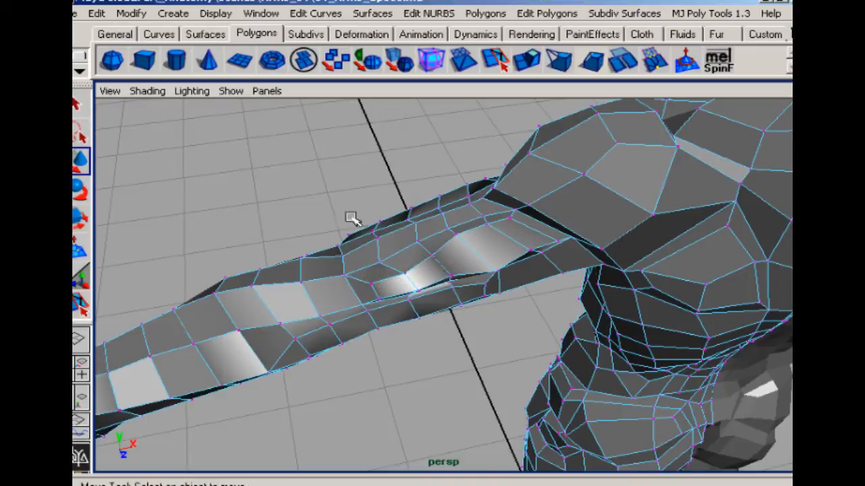
pyautogui.keyDown('alt'); pyautogui.moveTo(351, 217); pyautogui.dragTo(466, 216); pyautogui.keyUp('alt')
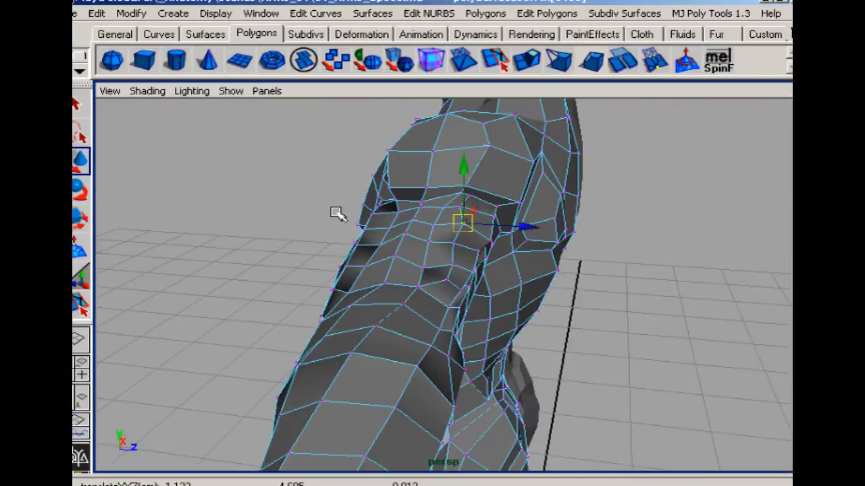
pyautogui.keyDown('alt'); pyautogui.moveTo(359, 218); pyautogui.dragTo(525, 245); pyautogui.keyUp('alt')
pyautogui.click(528, 259)
pyautogui.click(508, 215)
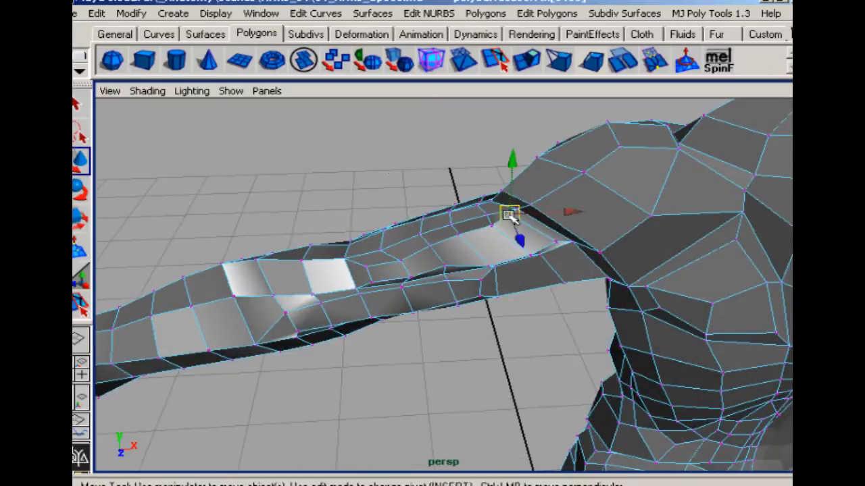
pyautogui.keyDown('alt'); pyautogui.moveTo(394, 172); pyautogui.dragTo(472, 229); pyautogui.keyUp('alt')
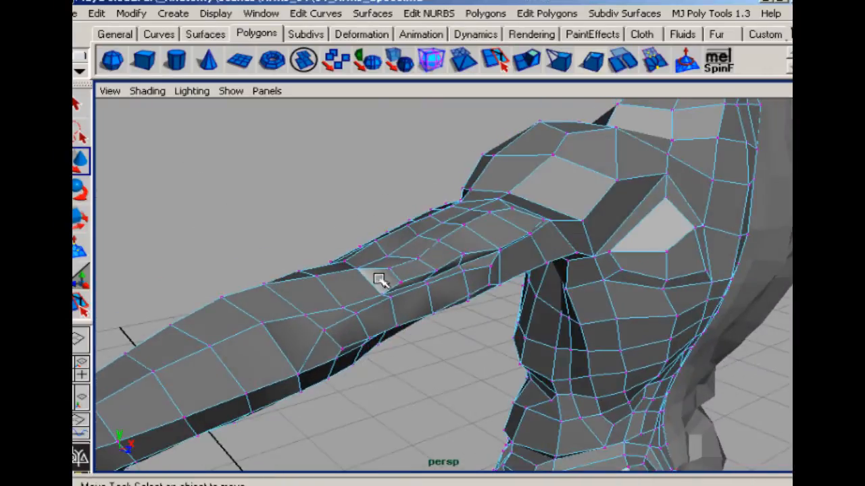
# Spin the edge between the two faces at the second bulge's elbow end with the SpinF script
pyautogui.moveTo(379, 279); pyautogui.dragTo(384, 314, button='right')
pyautogui.keyDown('alt'); pyautogui.moveTo(386, 311); pyautogui.dragTo(363, 327); pyautogui.keyUp('alt')
pyautogui.click(371, 292)
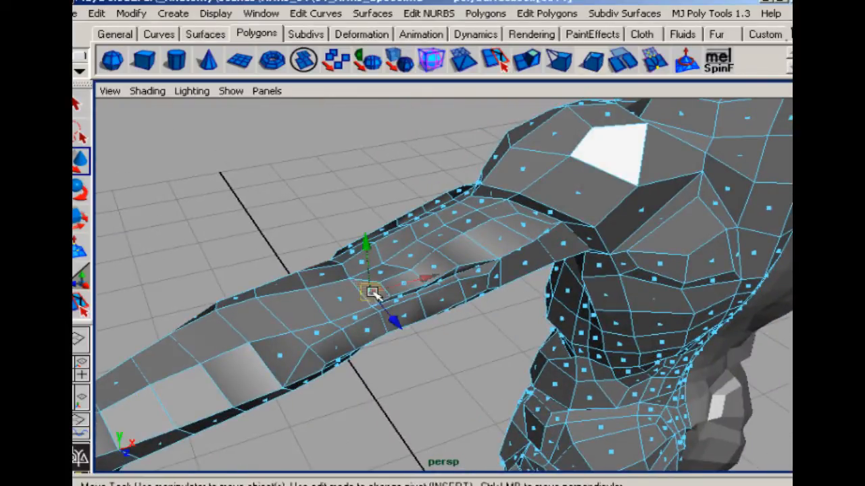
pyautogui.keyDown('shift'); pyautogui.click(338, 302); pyautogui.keyUp('shift')
pyautogui.click(714, 64)
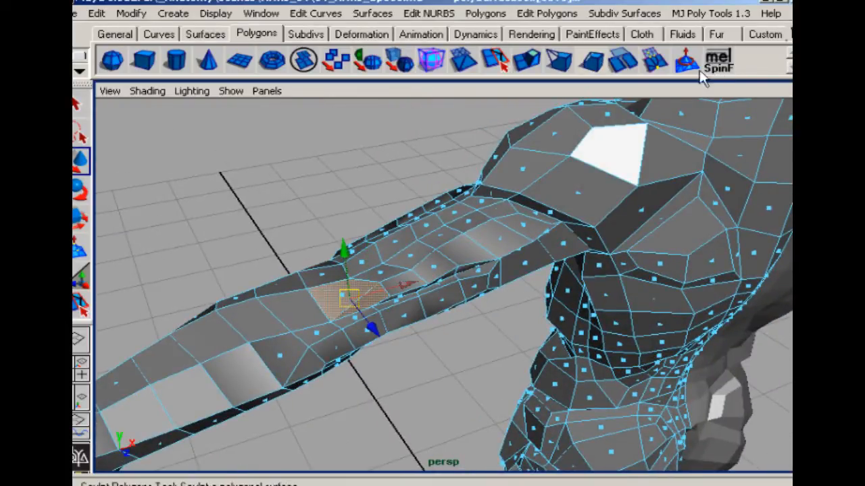
pyautogui.click(337, 168)
# Adjust the vertices and edges across the second bulge to smooth its profile along the upper arm
pyautogui.keyDown('alt'); pyautogui.moveTo(336, 168); pyautogui.dragTo(369, 273); pyautogui.keyUp('alt')
pyautogui.press('F9')
pyautogui.click(371, 267)
pyautogui.click(313, 224)
pyautogui.keyDown('alt'); pyautogui.moveTo(313, 224); pyautogui.dragTo(474, 223); pyautogui.keyUp('alt')
pyautogui.click(457, 246)
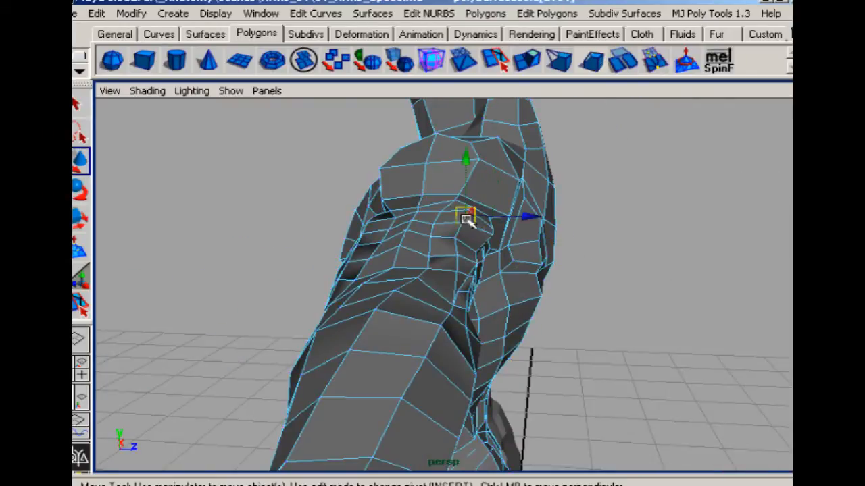
pyautogui.click(454, 241)
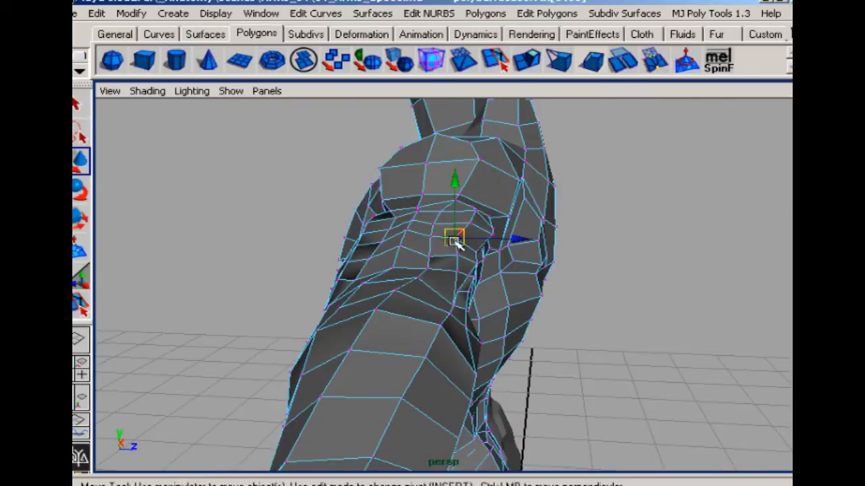
# Extrude the faces along the underside and rear of the upper arm from elbow to armpit, and move them downward
pyautogui.moveTo(297, 213)
pyautogui.keyDown('alt'); pyautogui.mouseDown()
pyautogui.moveTo(381, 241)
pyautogui.moveTo(293, 207)
pyautogui.mouseUp(); pyautogui.keyUp('alt')
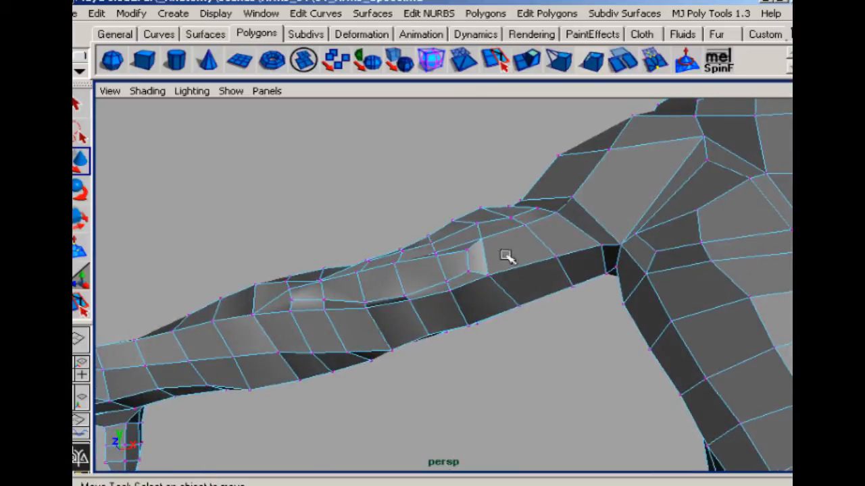
pyautogui.rightClick(507, 250)
pyautogui.click(511, 286)
pyautogui.click(515, 251)
pyautogui.keyDown('shift'); pyautogui.click(554, 278); pyautogui.keyUp('shift')
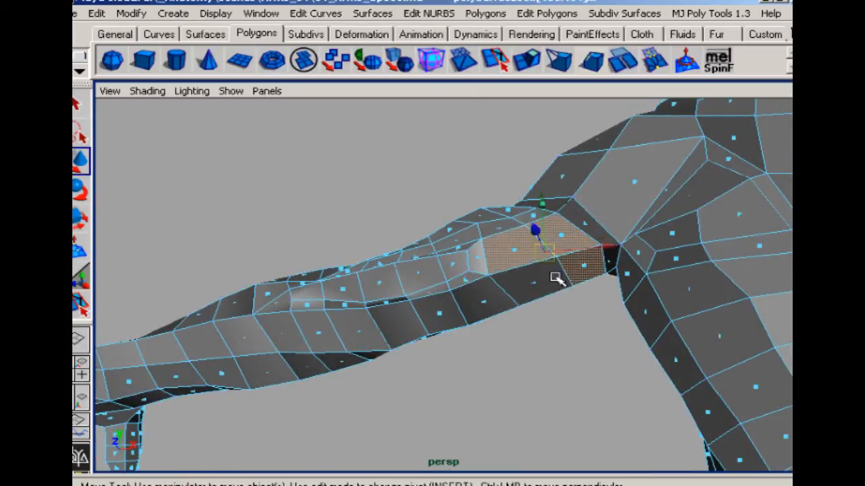
pyautogui.keyDown('alt'); pyautogui.moveTo(441, 304); pyautogui.dragTo(469, 218); pyautogui.keyUp('alt')
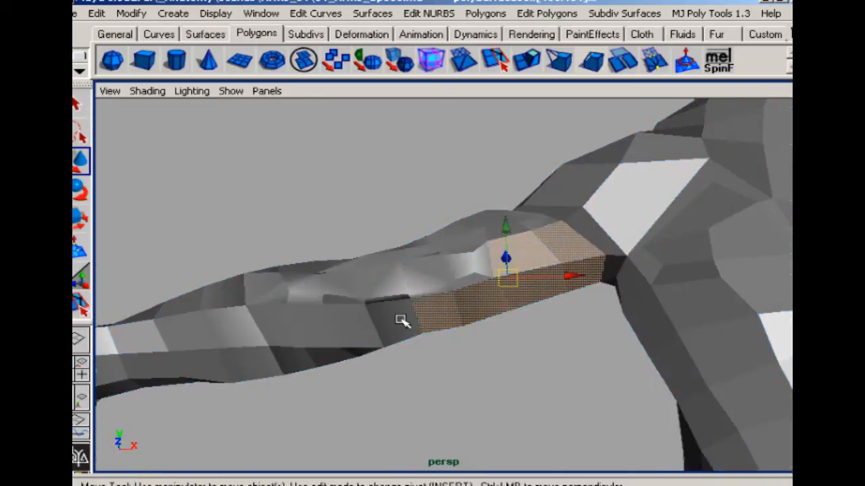
pyautogui.moveTo(422, 251)
pyautogui.keyDown('alt'); pyautogui.mouseDown()
pyautogui.moveTo(434, 253)
pyautogui.moveTo(429, 263)
pyautogui.mouseUp(); pyautogui.keyUp('alt')
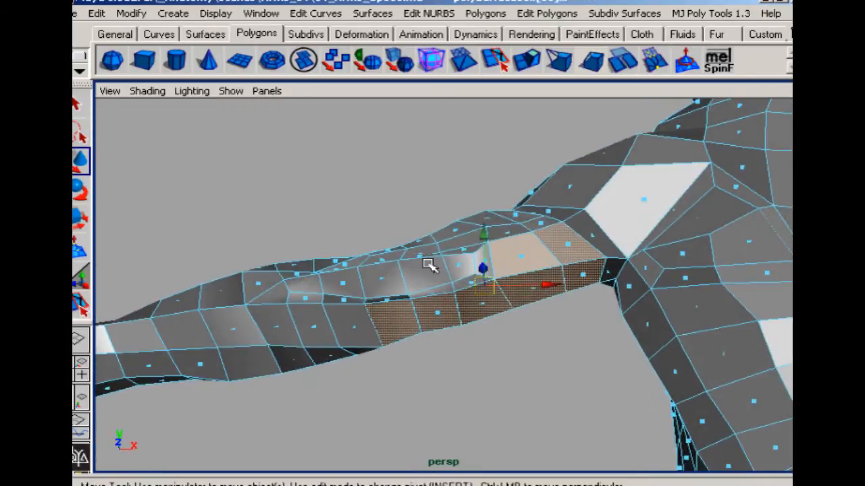
pyautogui.press('g')
pyautogui.press('r')
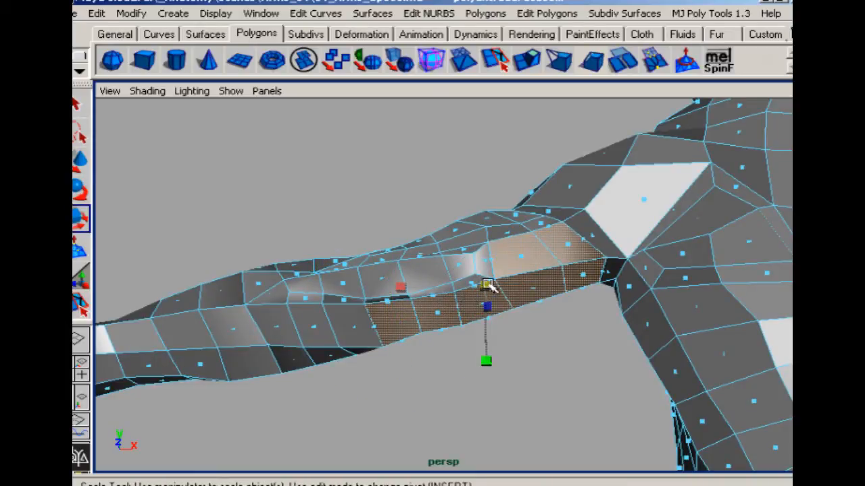
pyautogui.press('w')
pyautogui.moveTo(491, 287); pyautogui.dragTo(481, 238)
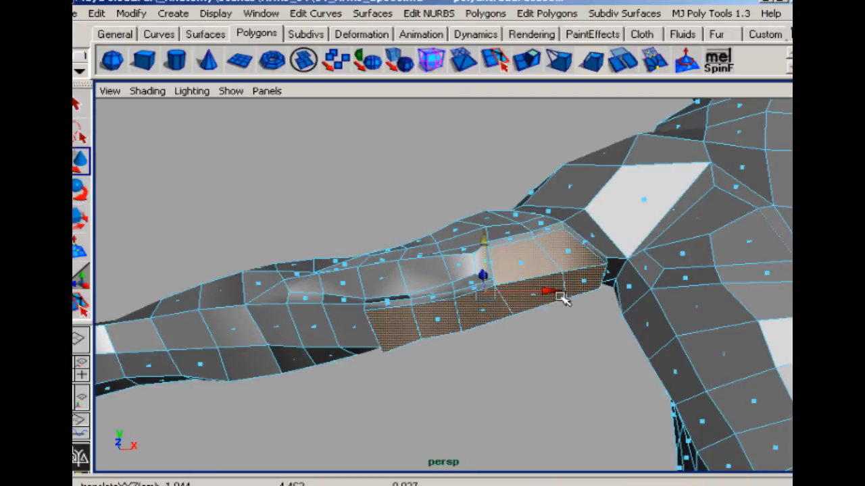
# Scale the extruded faces along the underside of the upper arm down slightly
pyautogui.press('r')
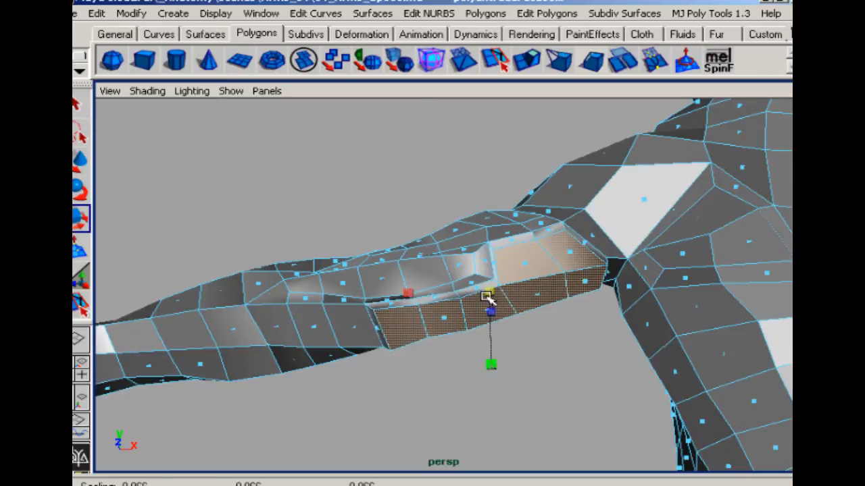
pyautogui.click(409, 161)
pyautogui.keyDown('alt'); pyautogui.moveTo(423, 257); pyautogui.dragTo(433, 194); pyautogui.keyUp('alt')
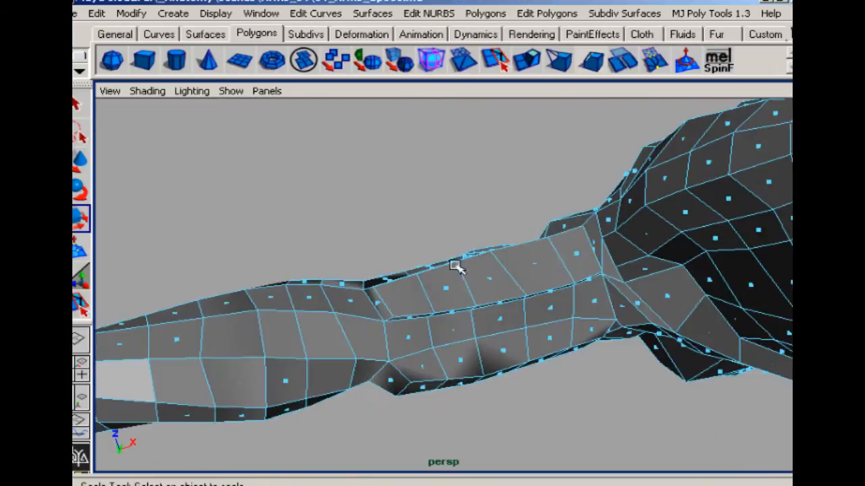
# Reposition the row of lengthwise edges along the underside extrusion, from the elbow to the armpit
pyautogui.press('F10')
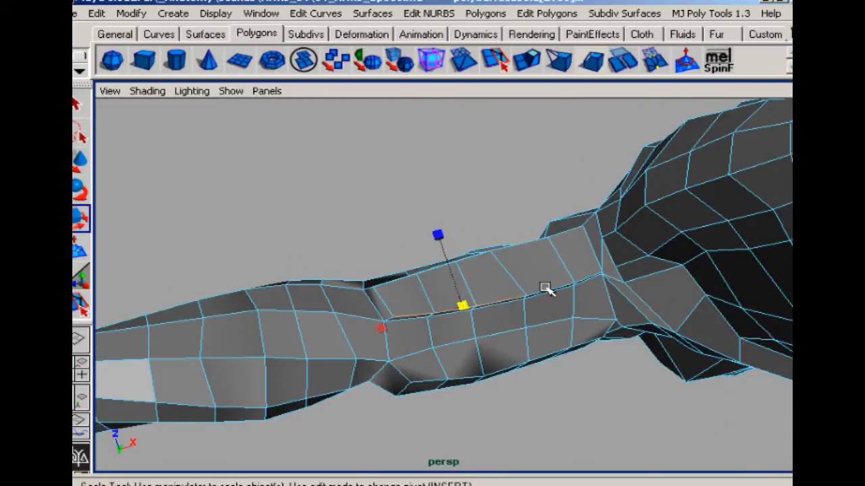
pyautogui.press('w')
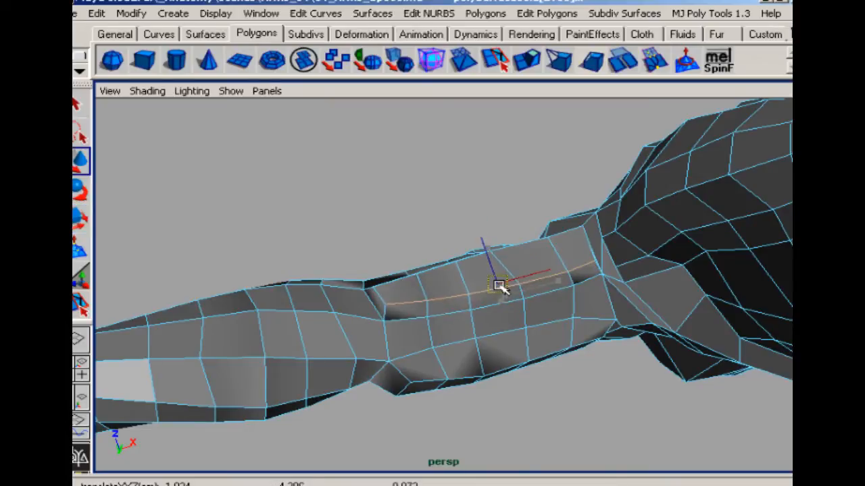
pyautogui.click(491, 201)
# Adjust the underside edge and the vertex near the armpit, and lower a vertex on the border beneath the second bulge
pyautogui.keyDown('alt'); pyautogui.moveTo(490, 200); pyautogui.dragTo(533, 290); pyautogui.keyUp('alt')
pyautogui.click(539, 302)
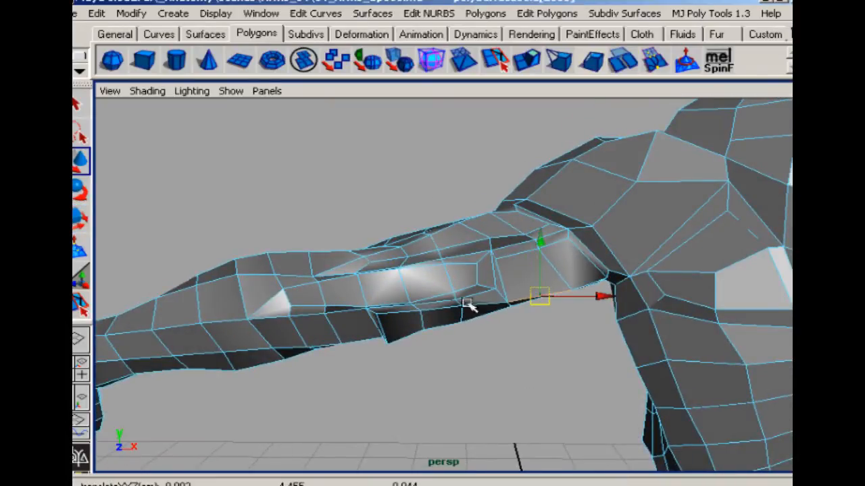
pyautogui.keyDown('alt'); pyautogui.moveTo(467, 305); pyautogui.dragTo(544, 284); pyautogui.keyUp('alt')
pyautogui.moveTo(508, 247); pyautogui.dragTo(518, 255)
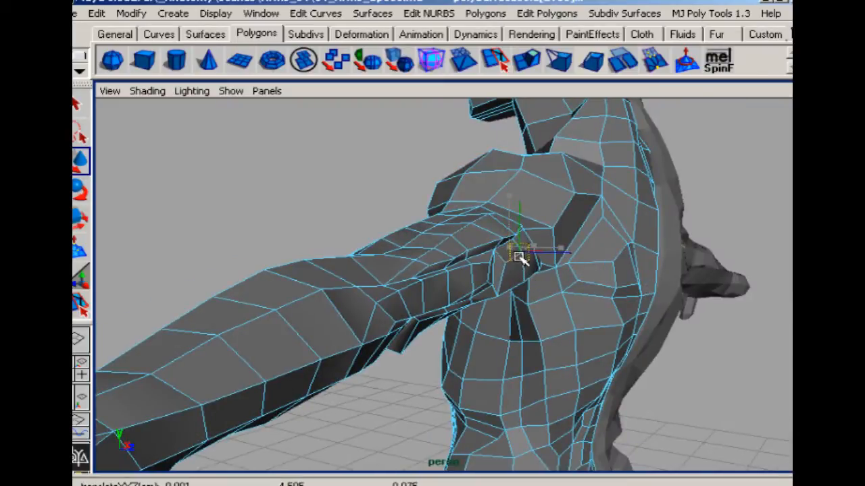
pyautogui.click(362, 189)
pyautogui.keyDown('alt'); pyautogui.moveTo(463, 265); pyautogui.dragTo(403, 310); pyautogui.keyUp('alt')
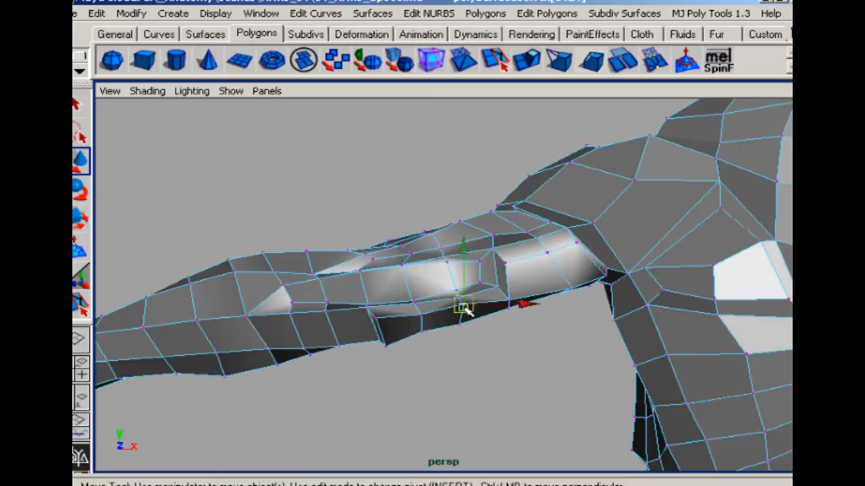
pyautogui.moveTo(463, 308); pyautogui.dragTo(463, 313)
pyautogui.click(365, 219)
# Spin the edge between the two faces at the elbow end of the underside extrusion with the SpinF script
pyautogui.keyDown('alt'); pyautogui.moveTo(365, 284); pyautogui.dragTo(363, 236); pyautogui.keyUp('alt')
pyautogui.moveTo(370, 295); pyautogui.dragTo(376, 330, button='right')
pyautogui.click(353, 314)
pyautogui.keyDown('alt'); pyautogui.moveTo(353, 315); pyautogui.dragTo(689, 98); pyautogui.keyUp('alt')
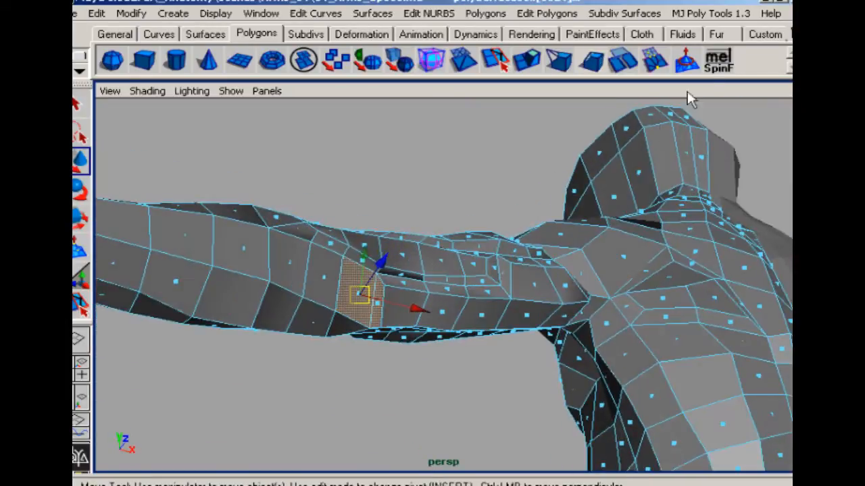
pyautogui.click(489, 187)
# Reshape the elbow end of the underside extrusion to blend it into the elbow
pyautogui.keyDown('alt'); pyautogui.moveTo(475, 233); pyautogui.dragTo(411, 355); pyautogui.keyUp('alt')
pyautogui.moveTo(386, 290); pyautogui.dragTo(393, 345, button='right')
pyautogui.click(393, 345)
pyautogui.moveTo(393, 345); pyautogui.dragTo(464, 309)
pyautogui.click(356, 198)
pyautogui.click(431, 332)
pyautogui.click(470, 318)
pyautogui.click(398, 249)
# Reposition the lower edges of the underside extrusion near the armpit to taper it into the torso
pyautogui.keyDown('alt'); pyautogui.moveTo(379, 267); pyautogui.dragTo(511, 315); pyautogui.keyUp('alt')
pyautogui.moveTo(531, 293); pyautogui.dragTo(543, 309, button='right')
pyautogui.click(539, 308)
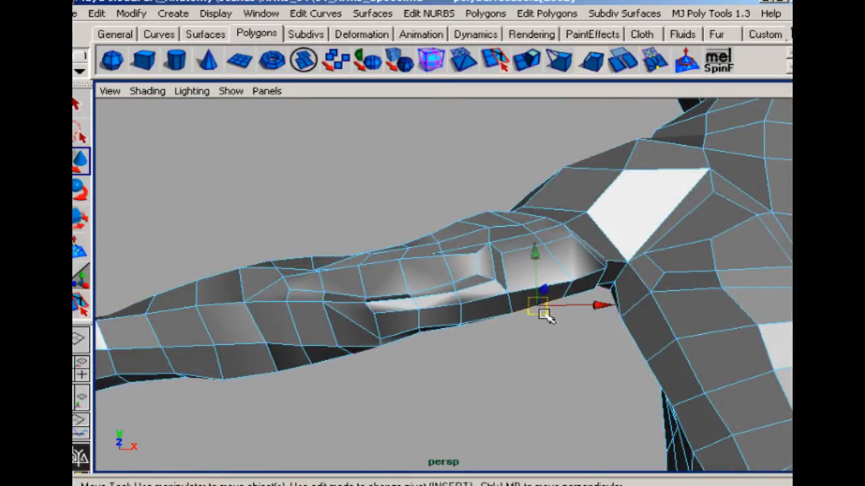
pyautogui.moveTo(538, 308); pyautogui.dragTo(569, 309)
pyautogui.click(539, 332)
pyautogui.click(566, 307)
pyautogui.click(436, 194)
# Move the vertices around the second bulge's shoulder end to refine its outline
pyautogui.moveTo(546, 263)
pyautogui.keyDown('alt'); pyautogui.mouseDown()
pyautogui.moveTo(499, 312)
pyautogui.moveTo(540, 265)
pyautogui.mouseUp(); pyautogui.keyUp('alt')
pyautogui.moveTo(537, 264); pyautogui.dragTo(495, 260, button='right')
pyautogui.click(495, 261)
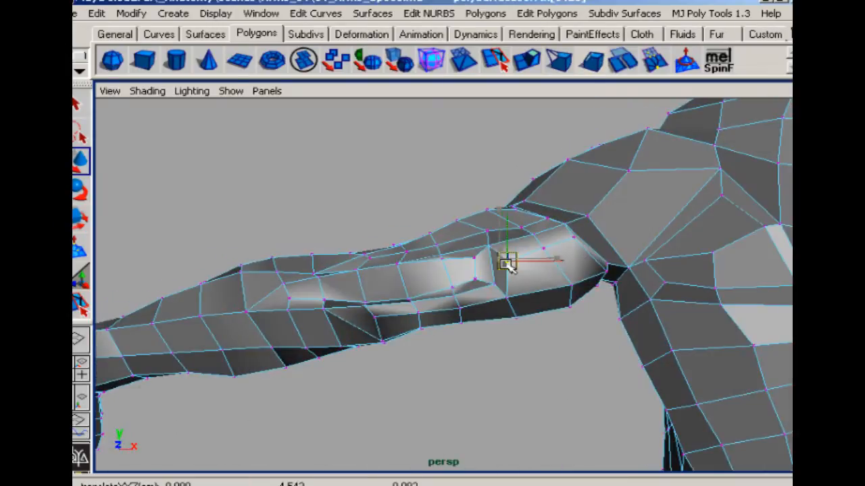
pyautogui.moveTo(496, 262); pyautogui.dragTo(485, 290)
pyautogui.keyDown('alt'); pyautogui.moveTo(462, 245); pyautogui.dragTo(460, 139); pyautogui.keyUp('alt')
pyautogui.click(475, 247)
pyautogui.click(475, 200)
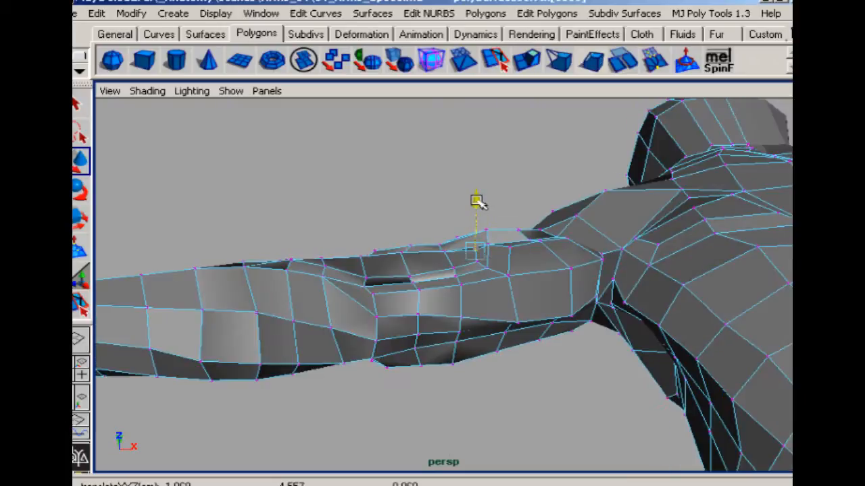
pyautogui.keyDown('alt'); pyautogui.moveTo(475, 200); pyautogui.dragTo(376, 331); pyautogui.keyUp('alt')
# Reposition the vertices between the second bulge and the armpit to round the rear of the upper arm
pyautogui.click(331, 240)
pyautogui.keyDown('alt'); pyautogui.moveTo(331, 239); pyautogui.dragTo(593, 261); pyautogui.keyUp('alt')
pyautogui.click(584, 262)
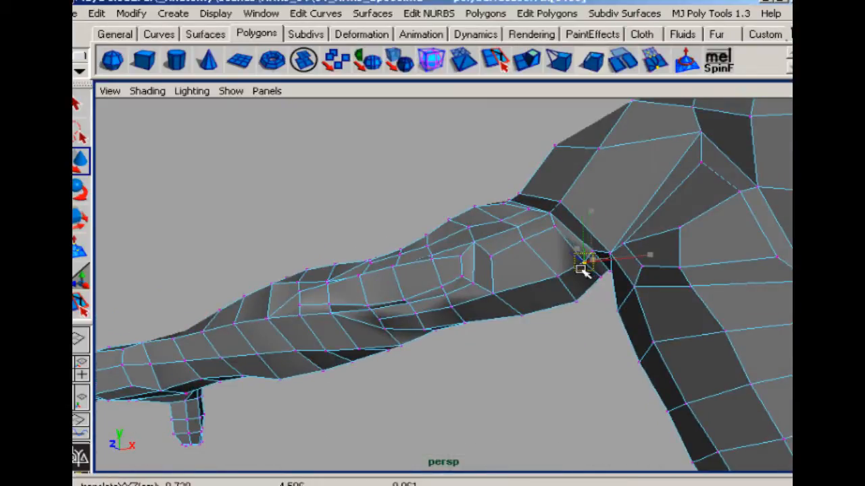
pyautogui.click(554, 227)
pyautogui.moveTo(554, 227); pyautogui.dragTo(519, 235)
pyautogui.click(522, 239)
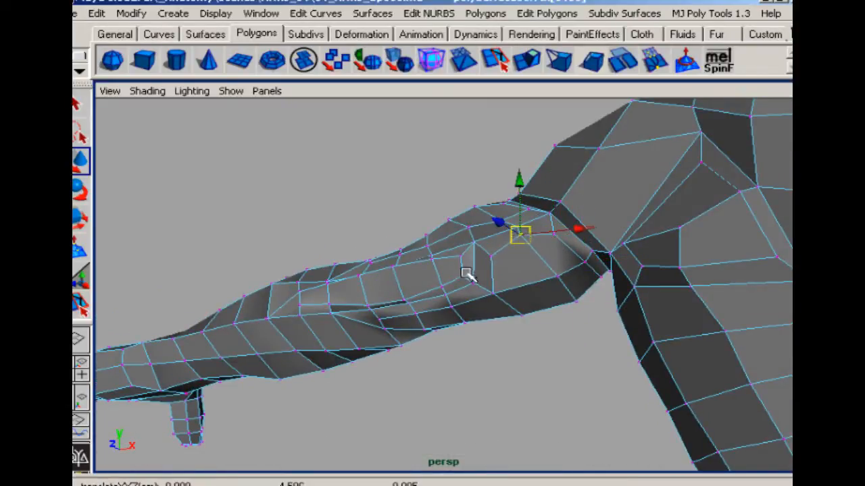
pyautogui.keyDown('alt'); pyautogui.moveTo(467, 275); pyautogui.dragTo(496, 267); pyautogui.keyUp('alt')
pyautogui.click(477, 289)
# Adjust the vertices along the arm's underside near the elbow
pyautogui.keyDown('alt'); pyautogui.moveTo(382, 266); pyautogui.dragTo(375, 177); pyautogui.keyUp('alt')
pyautogui.click(323, 247)
pyautogui.moveTo(323, 246); pyautogui.dragTo(290, 234)
pyautogui.click(279, 238)
pyautogui.click(447, 138)
# Move the vertex where the biceps meets the front of the armpit outward along the arm
pyautogui.keyDown('alt'); pyautogui.moveTo(447, 138); pyautogui.dragTo(338, 254); pyautogui.keyUp('alt')
pyautogui.press('F11')
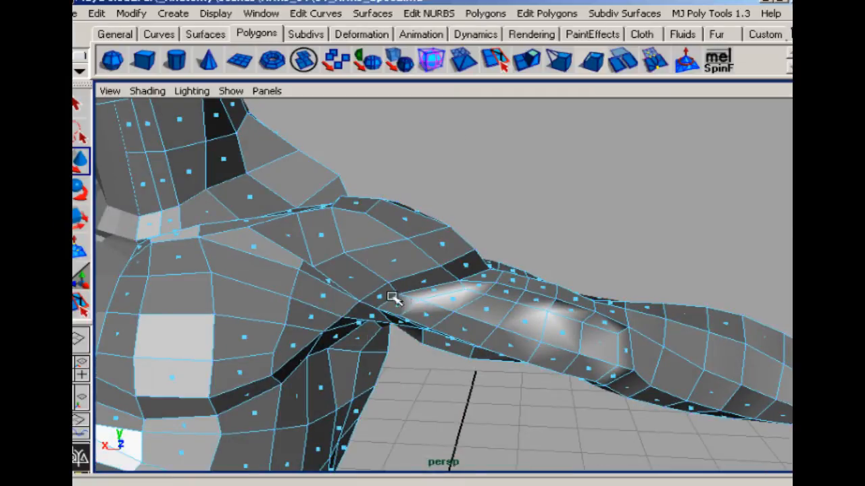
pyautogui.moveTo(390, 297); pyautogui.dragTo(345, 295, button='right')
pyautogui.click(396, 294)
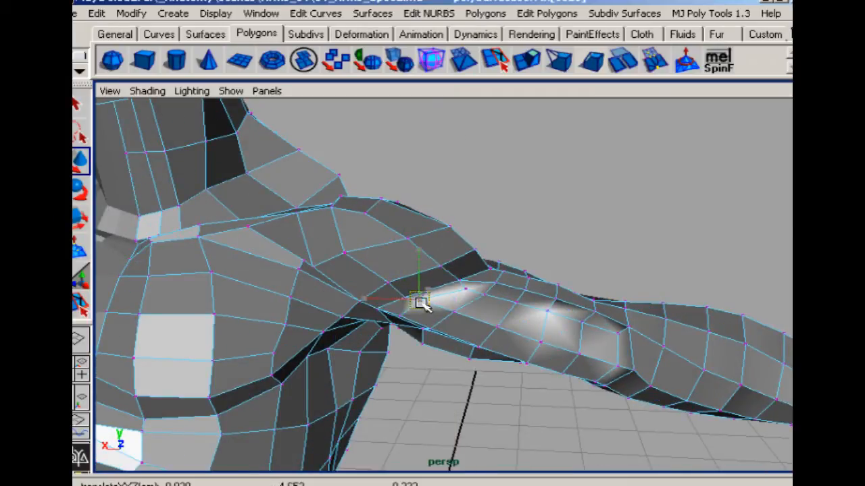
pyautogui.press('w')
pyautogui.keyDown('alt'); pyautogui.moveTo(367, 284); pyautogui.dragTo(341, 264); pyautogui.keyUp('alt')
# Extrude the faces of the front deltoid and scale them inward to form an inset border
pyautogui.press('F11')
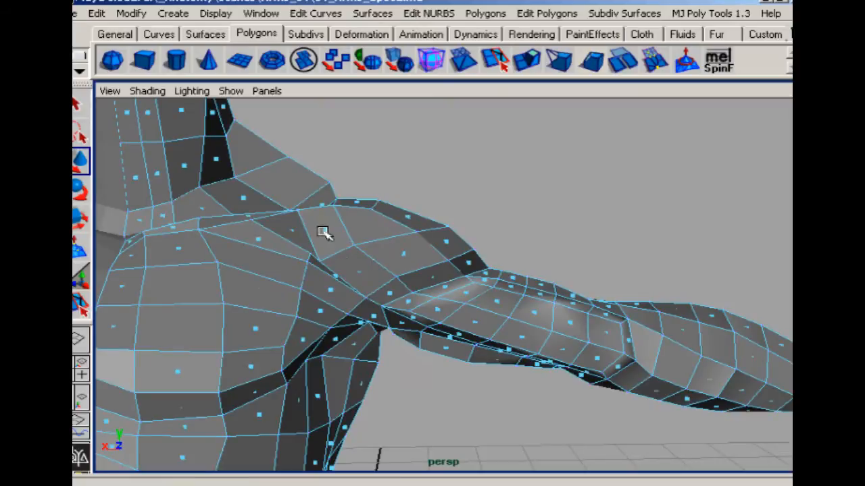
pyautogui.click(325, 231)
pyautogui.keyDown('shift'); pyautogui.click(371, 226); pyautogui.keyUp('shift')
pyautogui.keyDown('shift'); pyautogui.click(404, 254); pyautogui.keyUp('shift')
pyautogui.keyDown('shift'); pyautogui.click(429, 278); pyautogui.keyUp('shift')
pyautogui.keyDown('shift'); pyautogui.click(388, 292); pyautogui.keyUp('shift')
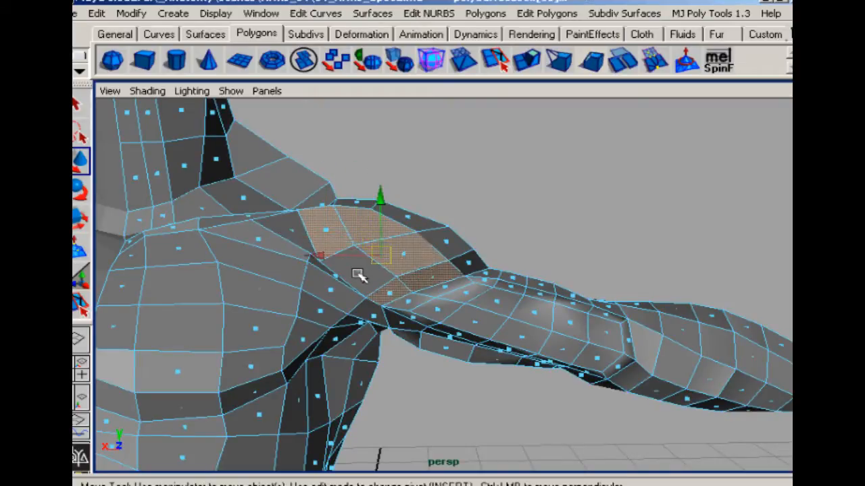
pyautogui.keyDown('shift'); pyautogui.click(358, 273); pyautogui.keyUp('shift')
pyautogui.keyDown('alt'); pyautogui.moveTo(408, 276); pyautogui.dragTo(320, 290); pyautogui.keyUp('alt')
pyautogui.press('r')
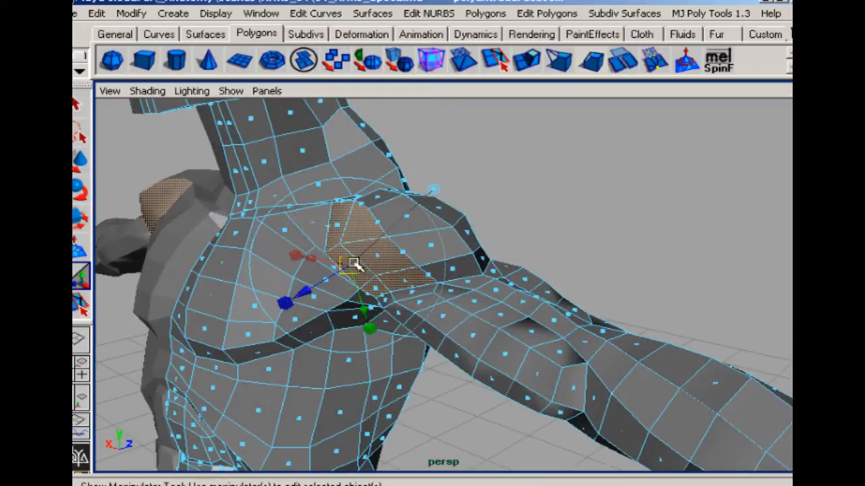
pyautogui.moveTo(359, 262); pyautogui.dragTo(353, 257)
# Move the extruded front deltoid faces to bulge them out from the shoulder
pyautogui.press('w')
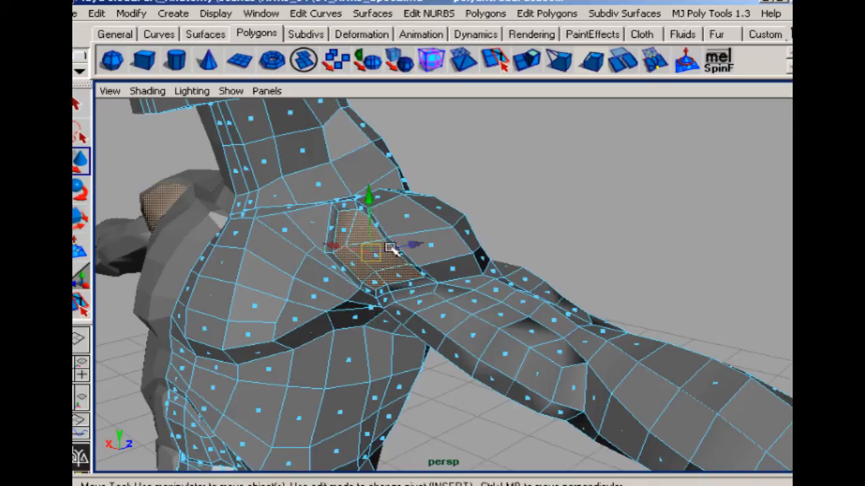
pyautogui.moveTo(413, 246); pyautogui.dragTo(408, 248)
pyautogui.keyDown('alt'); pyautogui.moveTo(341, 265); pyautogui.dragTo(274, 288); pyautogui.keyUp('alt')
pyautogui.moveTo(439, 229); pyautogui.dragTo(448, 229)
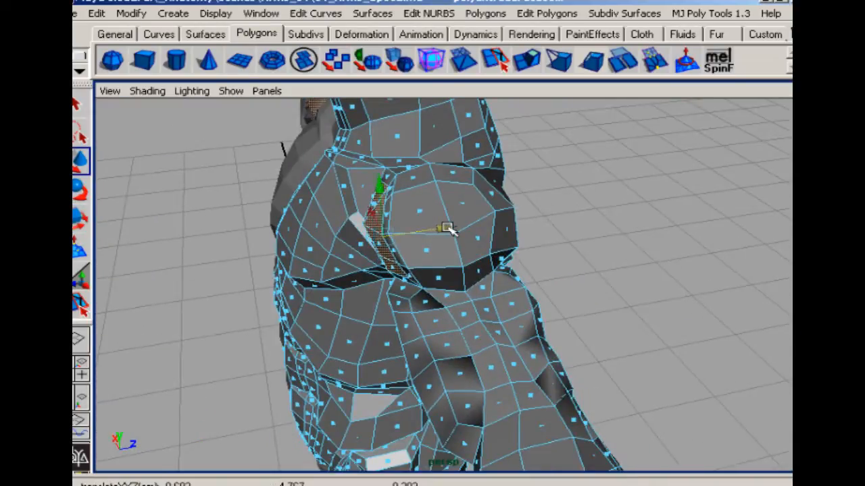
pyautogui.keyDown('alt'); pyautogui.moveTo(345, 261); pyautogui.dragTo(256, 284); pyautogui.keyUp('alt')
pyautogui.click(451, 177)
pyautogui.click(451, 177)
pyautogui.click(249, 233)
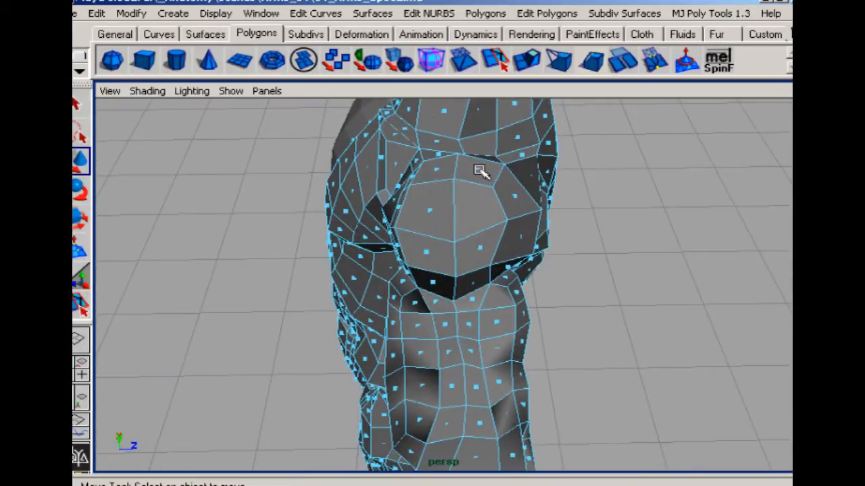
# Select the eight faces over the outer middle of the deltoid and scale them narrower from front to back
pyautogui.click(479, 169)
pyautogui.keyDown('shift'); pyautogui.click(430, 170); pyautogui.keyUp('shift')
pyautogui.keyDown('shift'); pyautogui.click(476, 210); pyautogui.keyUp('shift')
pyautogui.keyDown('shift'); pyautogui.click(430, 210); pyautogui.keyUp('shift')
pyautogui.keyDown('shift'); pyautogui.click(484, 252); pyautogui.keyUp('shift')
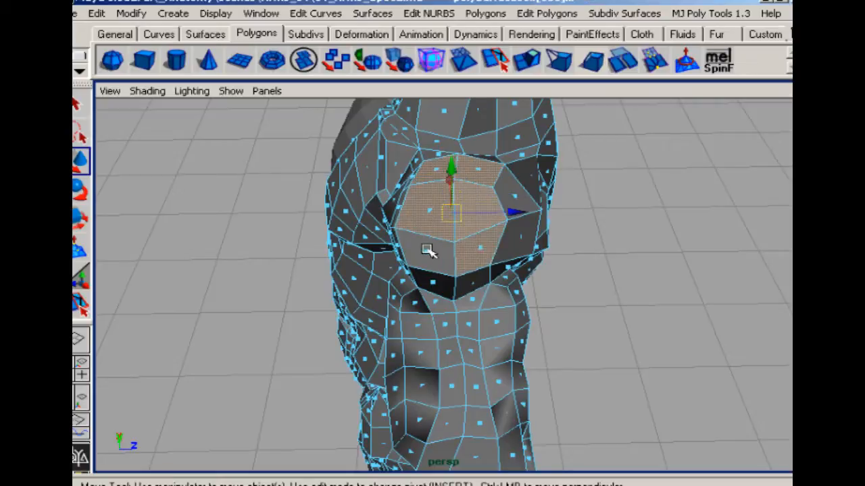
pyautogui.keyDown('shift'); pyautogui.click(420, 247); pyautogui.keyUp('shift')
pyautogui.keyDown('shift'); pyautogui.click(475, 284); pyautogui.keyUp('shift')
pyautogui.keyDown('shift'); pyautogui.click(436, 284); pyautogui.keyUp('shift')
pyautogui.press('r')
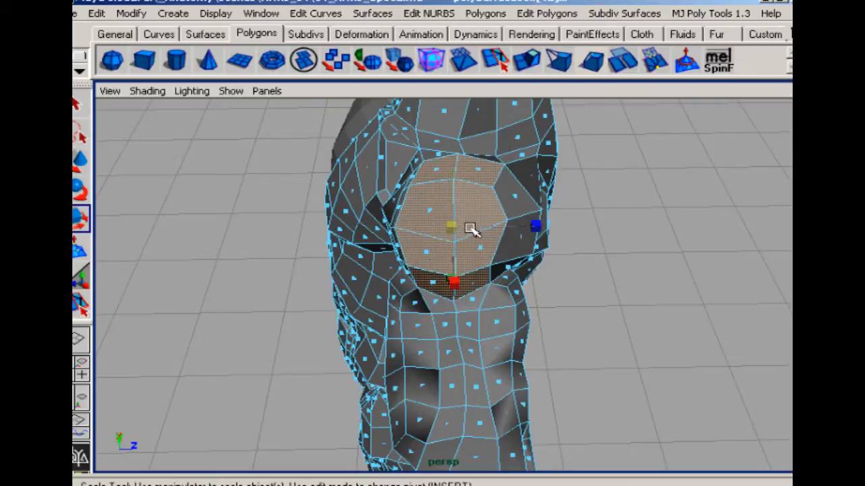
pyautogui.moveTo(535, 226)
pyautogui.mouseDown()
pyautogui.moveTo(522, 230)
pyautogui.moveTo(540, 227)
pyautogui.mouseUp()
# Extrude the middle deltoid faces, scale them inward, and move them up and outward from the shoulder
pyautogui.press('t')
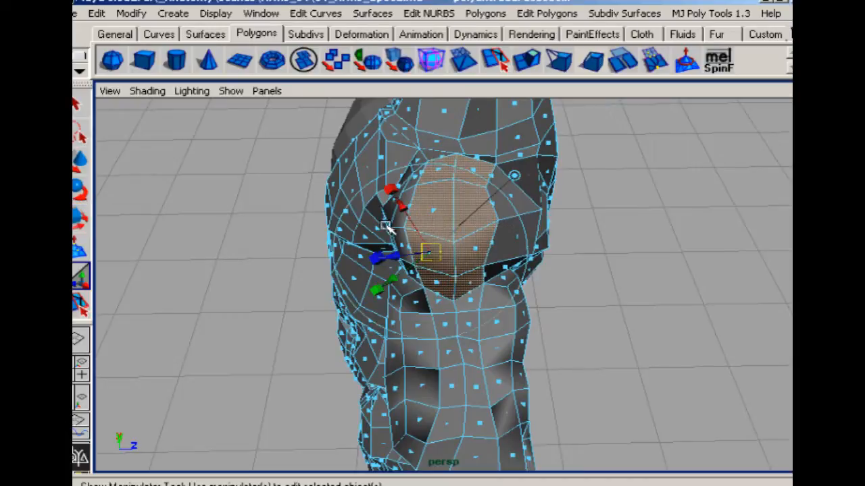
pyautogui.press('r')
pyautogui.moveTo(370, 226); pyautogui.dragTo(382, 230)
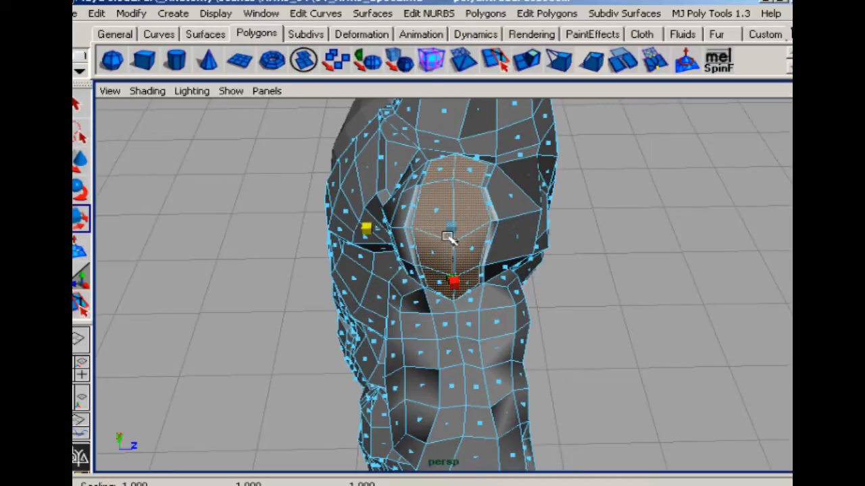
pyautogui.moveTo(450, 229); pyautogui.dragTo(445, 234)
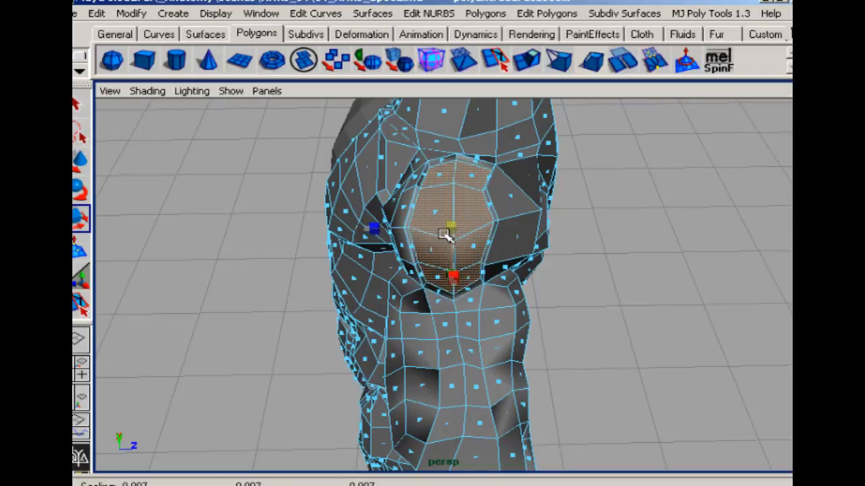
pyautogui.keyDown('alt'); pyautogui.moveTo(346, 291); pyautogui.dragTo(534, 240); pyautogui.keyUp('alt')
pyautogui.press('w')
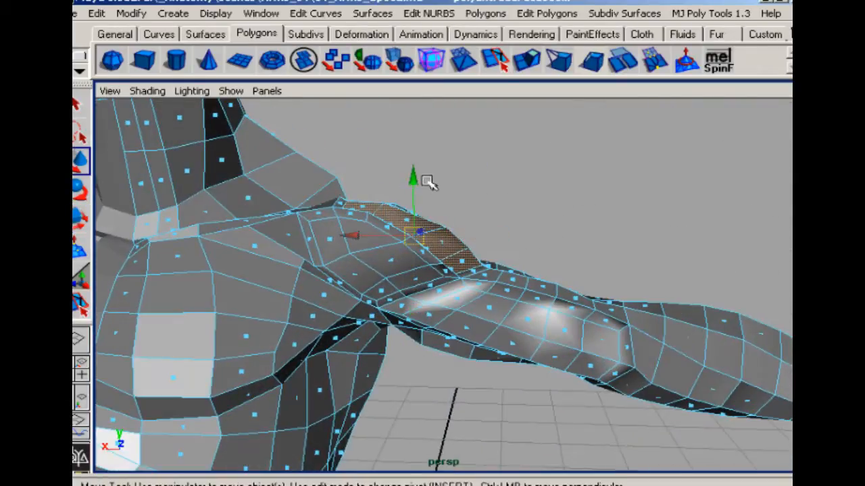
pyautogui.moveTo(419, 181); pyautogui.dragTo(420, 174)
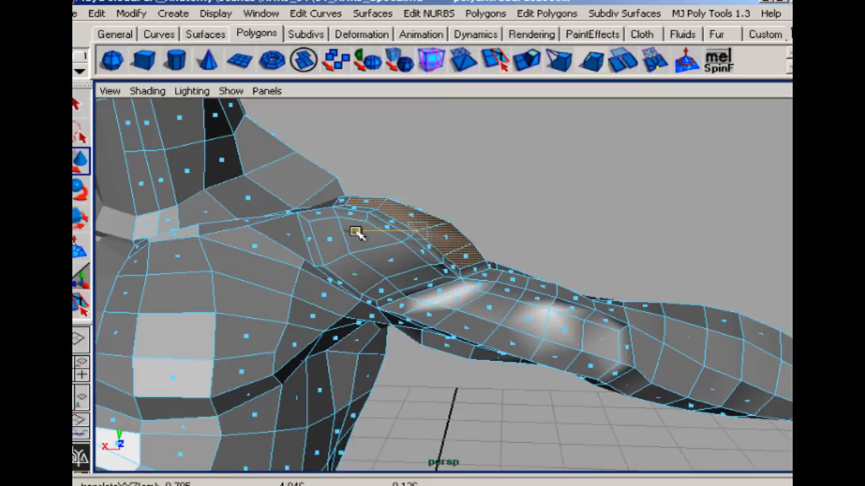
# Extrude the rear deltoid faces behind the shoulder, scale them inward, and move them to form the rear bulge
pyautogui.keyDown('alt'); pyautogui.moveTo(414, 213); pyautogui.dragTo(369, 204); pyautogui.keyUp('alt')
pyautogui.click(529, 235)
pyautogui.keyDown('shift'); pyautogui.click(597, 253); pyautogui.keyUp('shift')
pyautogui.keyDown('shift'); pyautogui.click(566, 301); pyautogui.keyUp('shift')
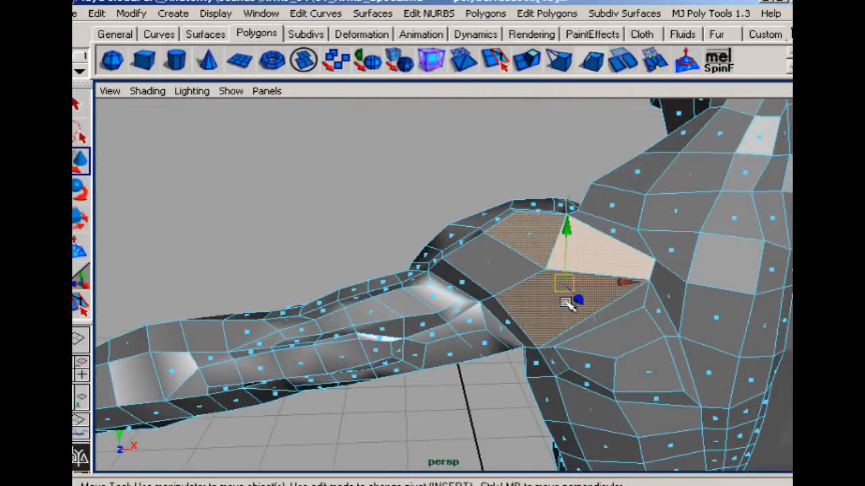
pyautogui.keyDown('shift'); pyautogui.click(506, 324); pyautogui.keyUp('shift')
pyautogui.keyDown('alt'); pyautogui.moveTo(470, 279); pyautogui.dragTo(508, 275); pyautogui.keyUp('alt')
pyautogui.press('t')
pyautogui.press('r')
pyautogui.press('w')
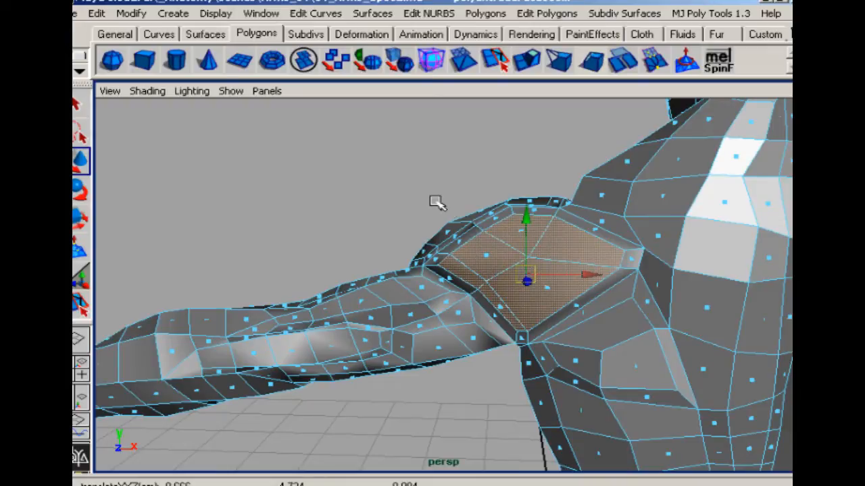
pyautogui.keyDown('alt'); pyautogui.moveTo(436, 203); pyautogui.dragTo(546, 268); pyautogui.keyUp('alt')
# Clean up the two small faces where the deltoid's lower tip meets the upper arm, deleting the surplus geometry between them
pyautogui.press('F10')
pyautogui.moveTo(523, 312); pyautogui.dragTo(523, 331, button='right')
pyautogui.click(524, 326)
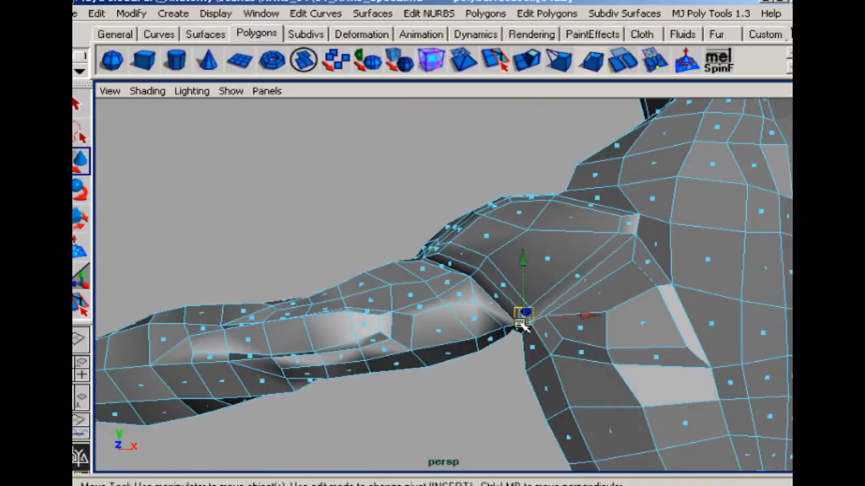
pyautogui.keyDown('alt'); pyautogui.moveTo(501, 269); pyautogui.dragTo(469, 294); pyautogui.keyUp('alt')
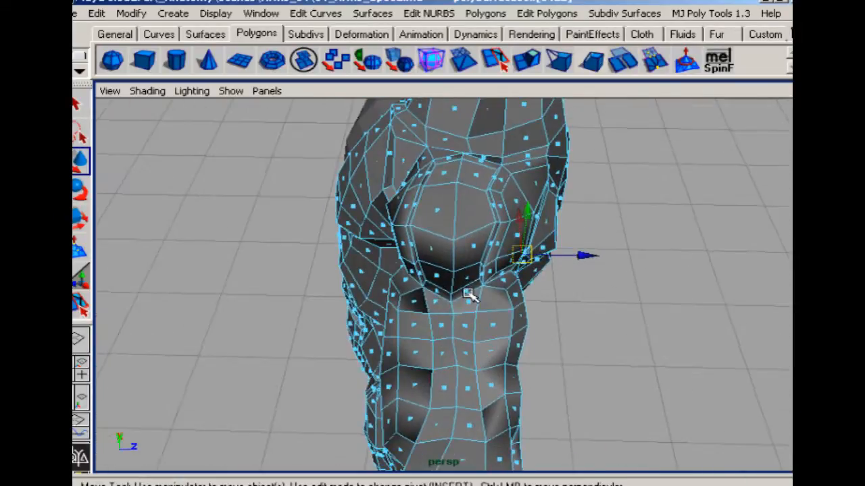
pyautogui.moveTo(466, 289); pyautogui.dragTo(472, 323, button='right')
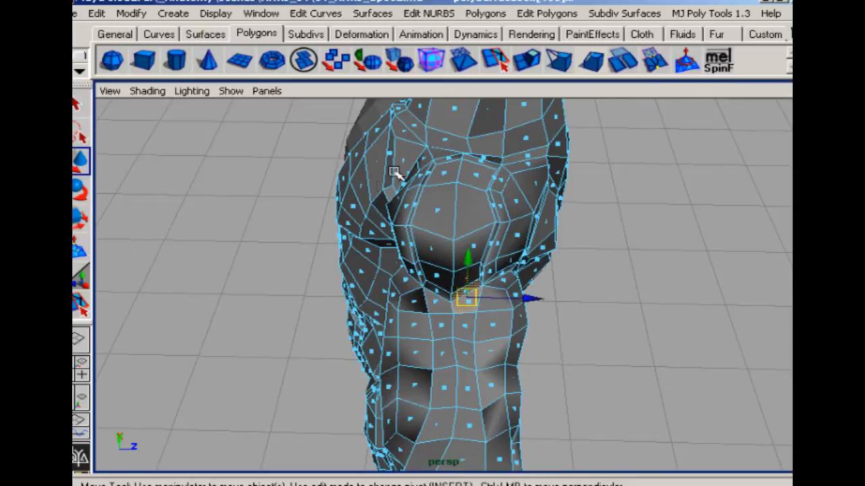
pyautogui.keyDown('alt'); pyautogui.moveTo(395, 172); pyautogui.dragTo(457, 210); pyautogui.keyUp('alt')
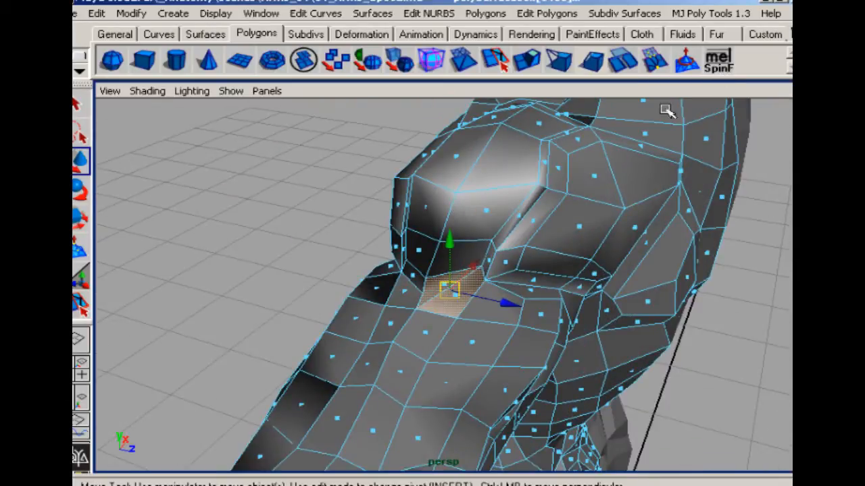
pyautogui.keyDown('alt'); pyautogui.moveTo(302, 198); pyautogui.dragTo(478, 274); pyautogui.keyUp('alt')
pyautogui.press('Delete')
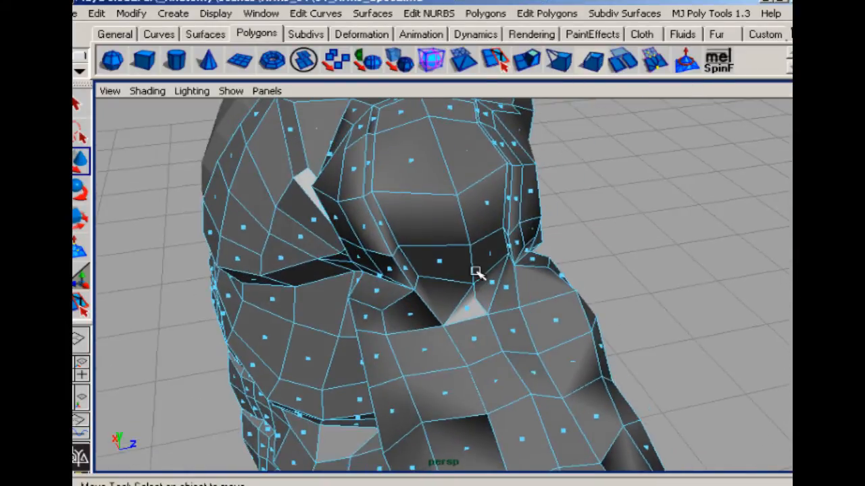
# Move the vertices around the deltoid's lower tip and its outer contour to smooth the transition into the upper arm
pyautogui.moveTo(477, 274); pyautogui.dragTo(477, 248, button='right')
pyautogui.keyDown('alt'); pyautogui.moveTo(412, 312); pyautogui.dragTo(445, 296); pyautogui.keyUp('alt')
pyautogui.click(454, 293)
pyautogui.keyDown('alt'); pyautogui.moveTo(270, 354); pyautogui.dragTo(484, 228); pyautogui.keyUp('alt')
pyautogui.click(507, 245)
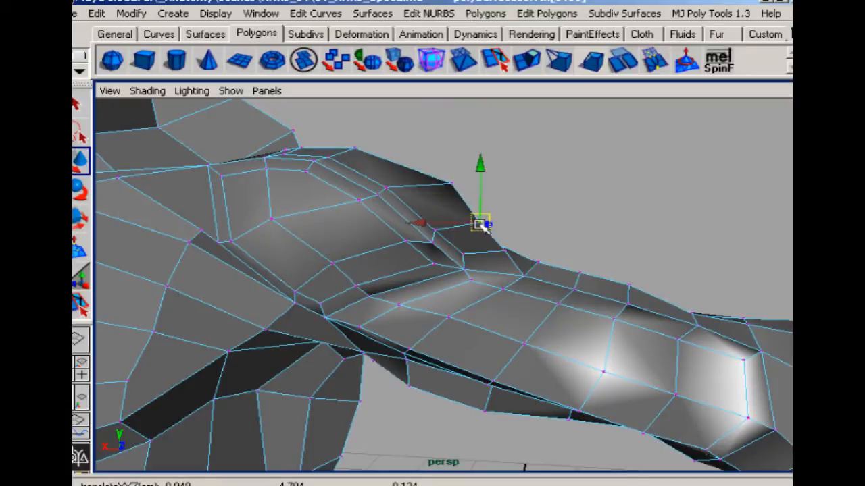
pyautogui.click(452, 184)
pyautogui.moveTo(452, 186); pyautogui.dragTo(446, 193)
pyautogui.click(446, 222)
pyautogui.keyDown('alt'); pyautogui.moveTo(447, 223); pyautogui.dragTo(404, 279); pyautogui.keyUp('alt')
# Spin the shared edge of the two narrow faces where the front deltoid meets the biceps
pyautogui.press('F11')
pyautogui.click(409, 292)
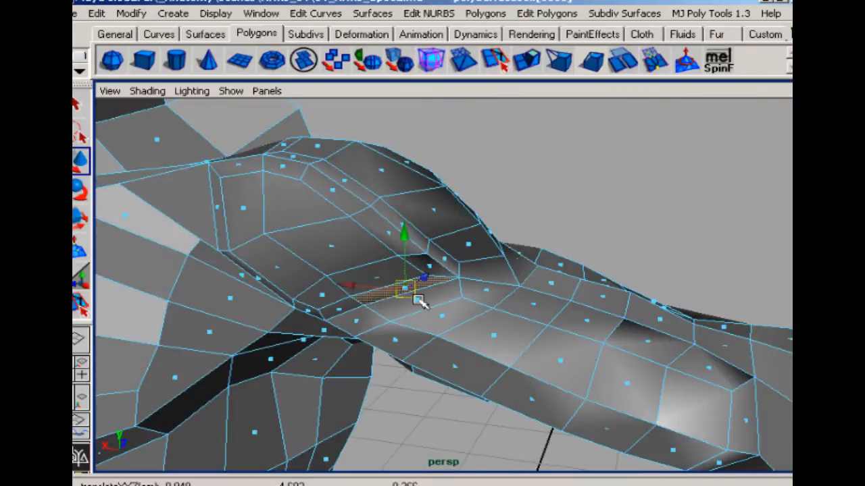
pyautogui.press('Delete')
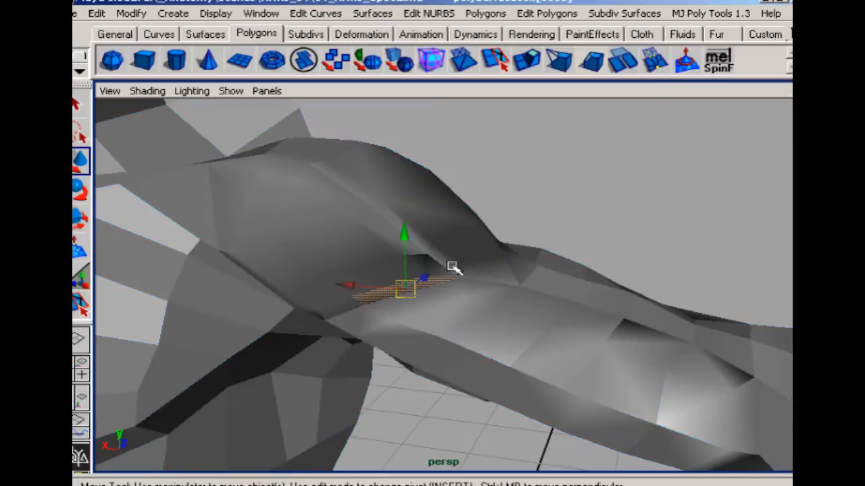
pyautogui.click(410, 295)
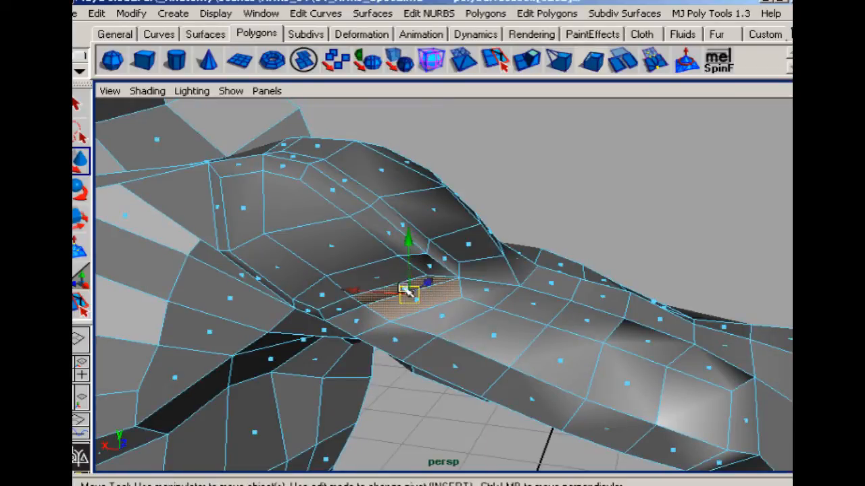
pyautogui.click(652, 147)
pyautogui.keyDown('alt'); pyautogui.moveTo(482, 227); pyautogui.dragTo(501, 287); pyautogui.keyUp('alt')
pyautogui.press('F9')
pyautogui.click(378, 323)
# Spin the shared edge of the two faces where the rear deltoid meets the triceps
pyautogui.press('F11')
pyautogui.click(504, 293)
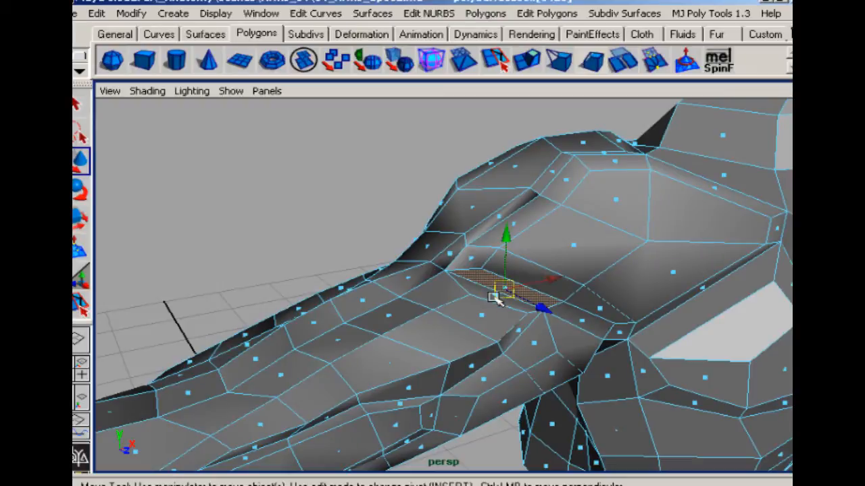
pyautogui.click(372, 221)
pyautogui.keyDown('alt'); pyautogui.moveTo(372, 221); pyautogui.dragTo(504, 301); pyautogui.keyUp('alt')
pyautogui.keyDown('alt'); pyautogui.moveTo(394, 284); pyautogui.dragTo(377, 240); pyautogui.keyUp('alt')
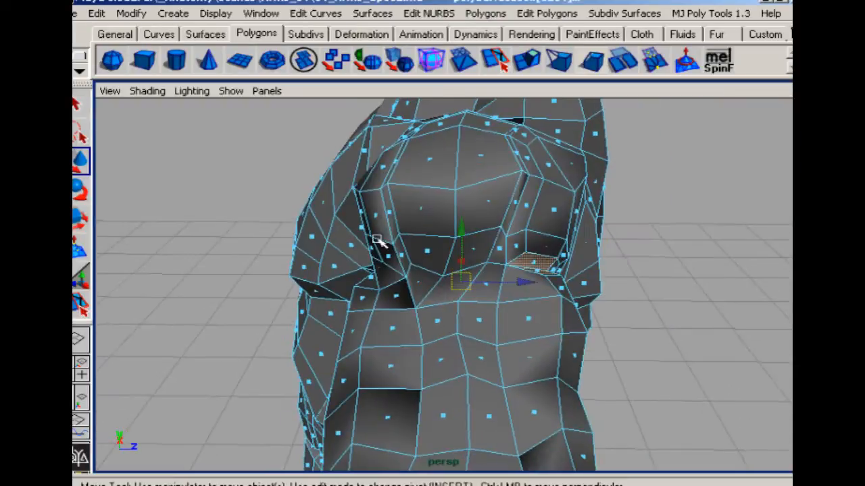
pyautogui.keyDown('alt'); pyautogui.moveTo(475, 311); pyautogui.dragTo(466, 248); pyautogui.keyUp('alt')
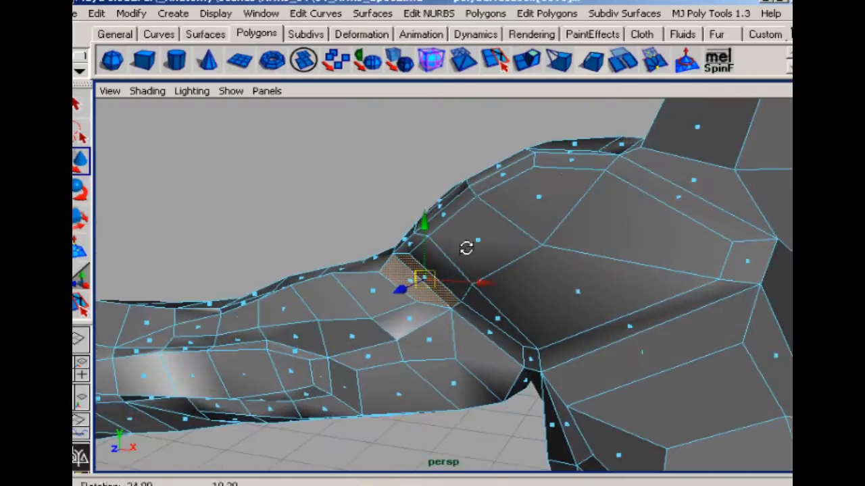
pyautogui.click(722, 61)
pyautogui.keyDown('alt'); pyautogui.moveTo(403, 222); pyautogui.dragTo(492, 251); pyautogui.keyUp('alt')
pyautogui.click(354, 201)
# Reposition the vertices between the lower rear deltoid and the top of the triceps
pyautogui.keyDown('alt'); pyautogui.moveTo(356, 202); pyautogui.dragTo(530, 279); pyautogui.keyUp('alt')
pyautogui.press('F9')
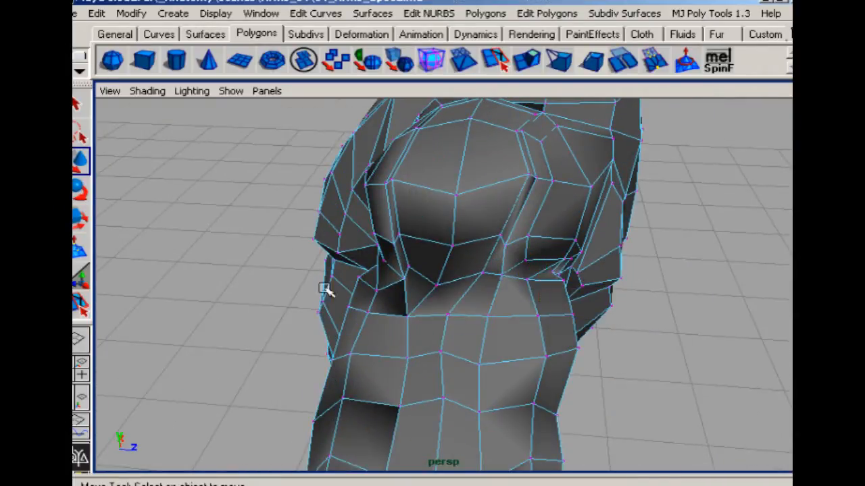
pyautogui.keyDown('alt'); pyautogui.moveTo(325, 289); pyautogui.dragTo(249, 242); pyautogui.keyUp('alt')
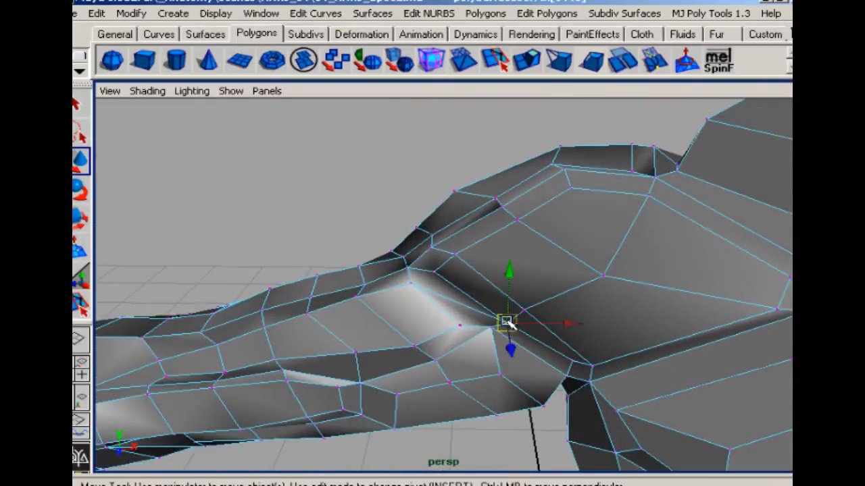
pyautogui.moveTo(499, 319); pyautogui.dragTo(498, 315)
pyautogui.click(324, 214)
pyautogui.keyDown('alt'); pyautogui.moveTo(326, 215); pyautogui.dragTo(484, 220); pyautogui.keyUp('alt')
# Move the upper vertices along the border of the middle and rear deltoid to reshape the groove between them
pyautogui.moveTo(496, 211)
pyautogui.mouseDown(button='right')
pyautogui.moveTo(499, 223)
pyautogui.moveTo(485, 219)
pyautogui.mouseUp(button='right')
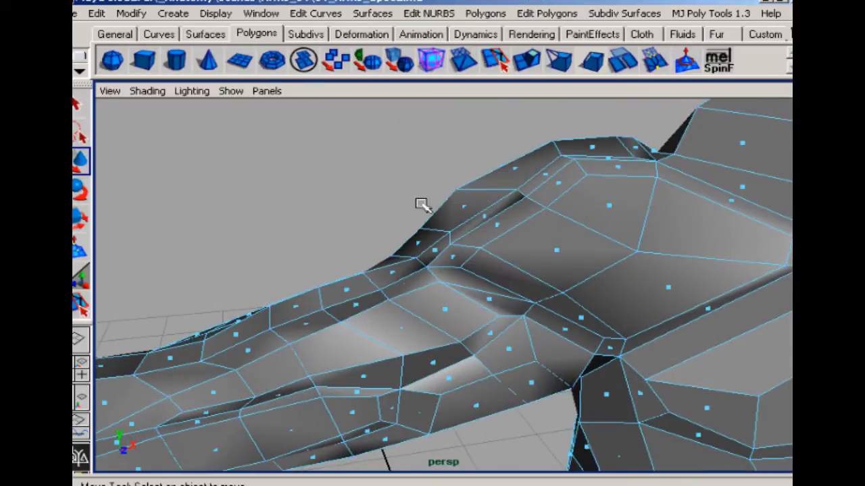
pyautogui.click(513, 214)
pyautogui.keyDown('alt'); pyautogui.moveTo(415, 171); pyautogui.dragTo(574, 199); pyautogui.keyUp('alt')
pyautogui.moveTo(571, 197); pyautogui.dragTo(534, 196, button='right')
pyautogui.moveTo(575, 209); pyautogui.dragTo(585, 221)
pyautogui.keyDown('alt'); pyautogui.moveTo(585, 219); pyautogui.dragTo(635, 181); pyautogui.keyUp('alt')
pyautogui.keyDown('ctrl'); pyautogui.moveTo(421, 122); pyautogui.dragTo(520, 210); pyautogui.keyUp('ctrl')
pyautogui.keyDown('alt'); pyautogui.moveTo(558, 247); pyautogui.dragTo(510, 195); pyautogui.keyUp('alt')
pyautogui.moveTo(562, 173); pyautogui.dragTo(581, 186)
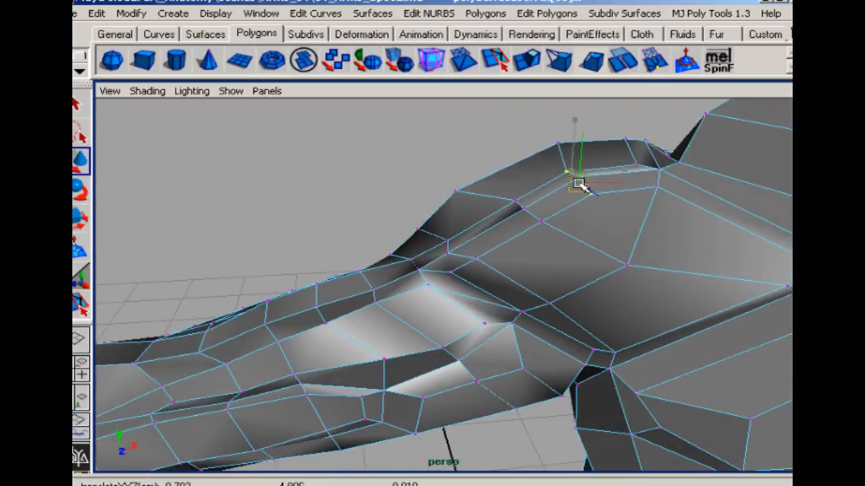
pyautogui.moveTo(517, 112); pyautogui.dragTo(562, 141)
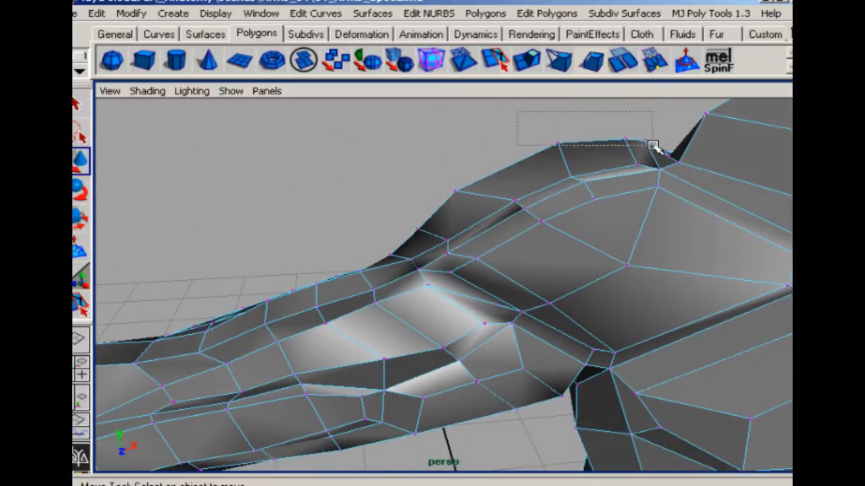
pyautogui.moveTo(652, 145); pyautogui.dragTo(653, 146)
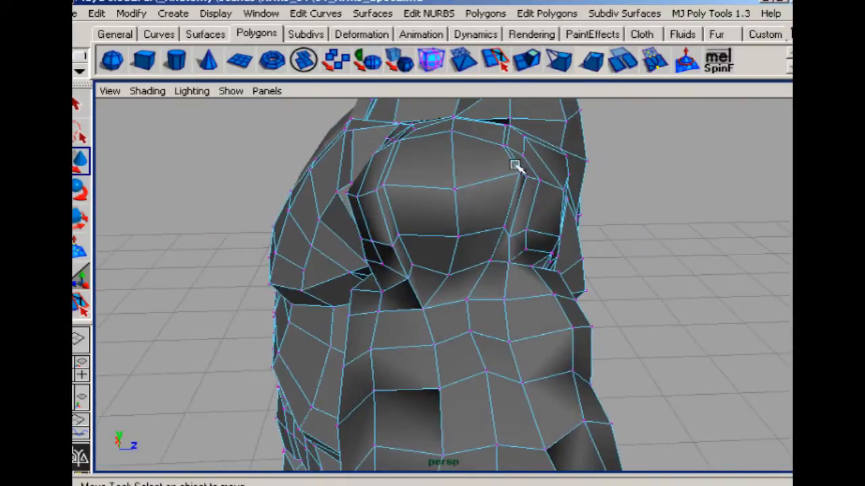
pyautogui.click(610, 218)
# Adjust the armpit vertex behind the upper arm and rework the two adjoining faces below the rear deltoid
pyautogui.keyDown('alt'); pyautogui.moveTo(455, 246); pyautogui.dragTo(446, 307); pyautogui.keyUp('alt')
pyautogui.keyDown('alt'); pyautogui.moveTo(486, 306); pyautogui.dragTo(498, 357, button='middle'); pyautogui.keyUp('alt')
pyautogui.keyDown('alt'); pyautogui.moveTo(498, 357); pyautogui.dragTo(446, 267); pyautogui.keyUp('alt')
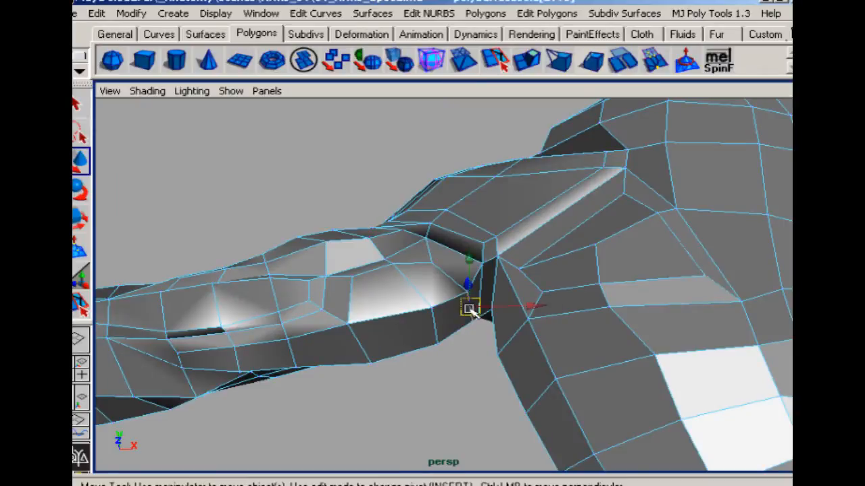
pyautogui.keyDown('alt'); pyautogui.moveTo(455, 349); pyautogui.dragTo(477, 290); pyautogui.keyUp('alt')
pyautogui.press('F11')
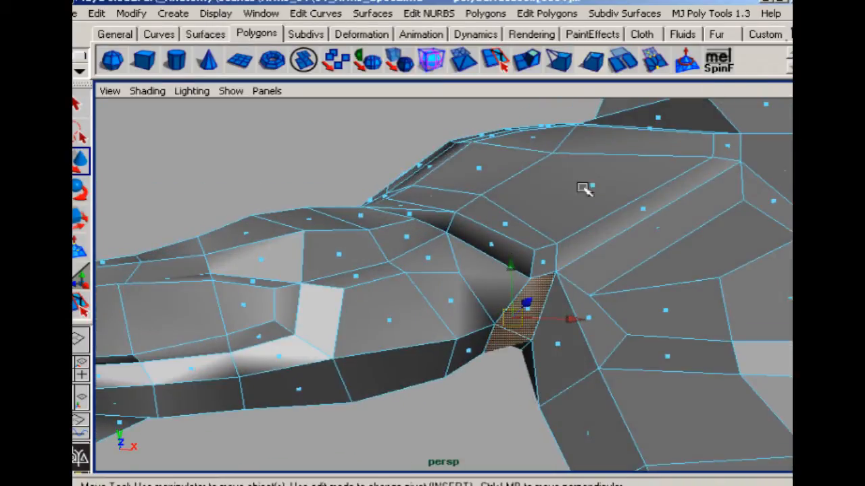
pyautogui.keyDown('alt'); pyautogui.moveTo(581, 187); pyautogui.dragTo(608, 174); pyautogui.keyUp('alt')
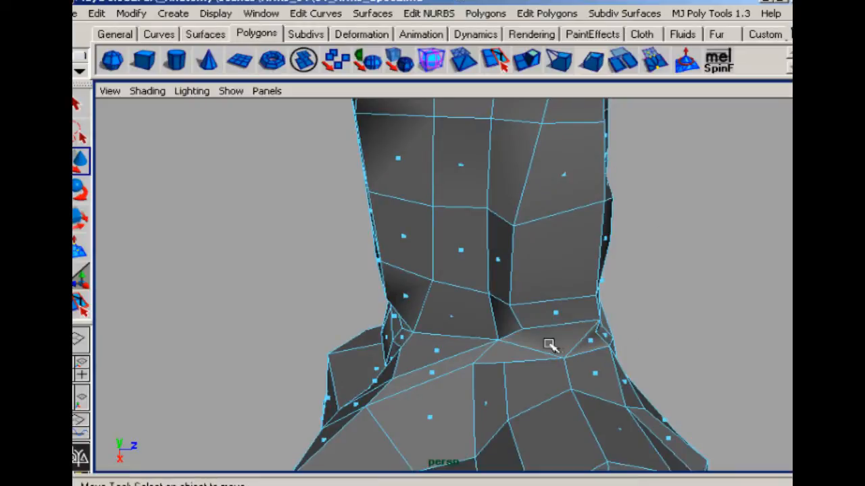
# Spin the shared edge of the two faces on the armpit's underside and move the neighbouring vertex
pyautogui.keyDown('shift'); pyautogui.click(512, 354); pyautogui.keyUp('shift')
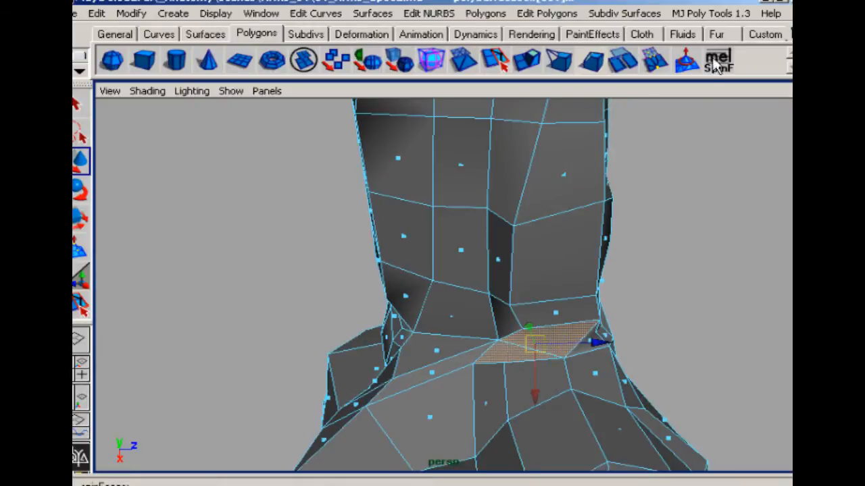
pyautogui.click(698, 142)
pyautogui.keyDown('alt'); pyautogui.moveTo(518, 282); pyautogui.dragTo(529, 319); pyautogui.keyUp('alt')
pyautogui.moveTo(526, 295); pyautogui.dragTo(519, 318, button='right')
pyautogui.click(525, 320)
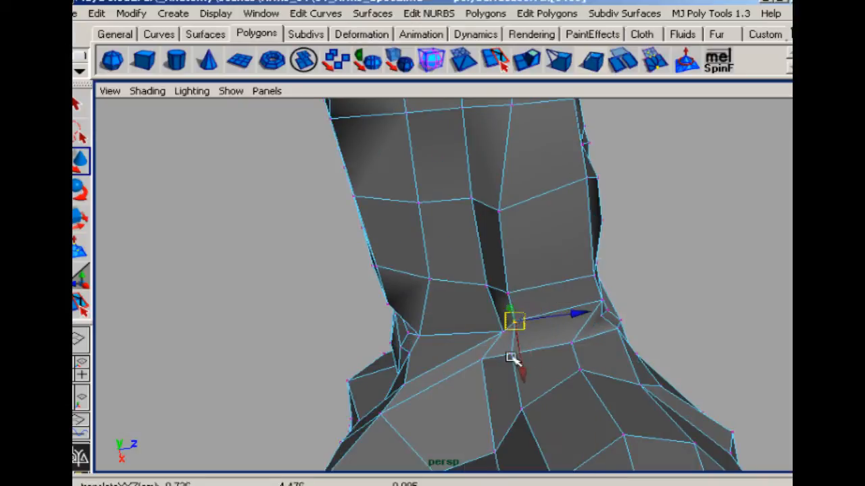
# Reposition the vertices around the front, underside and rear of the armpit to round its junction with the arm
pyautogui.keyDown('alt'); pyautogui.moveTo(512, 358); pyautogui.dragTo(635, 353); pyautogui.keyUp('alt')
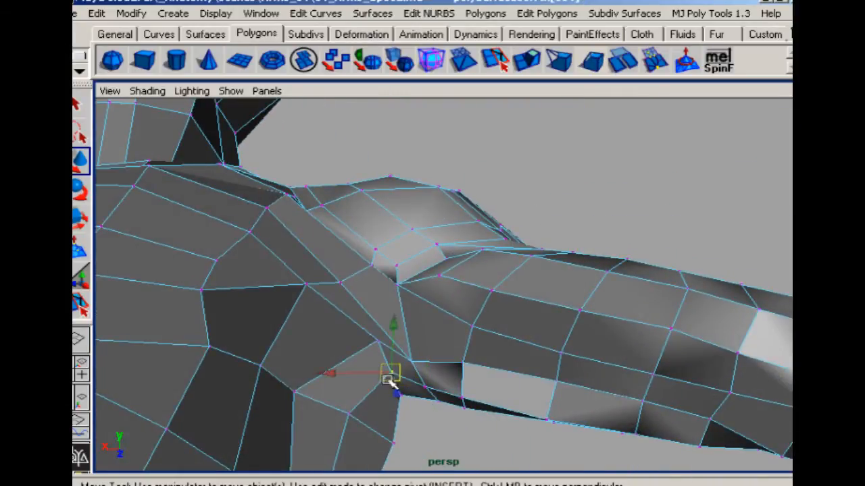
pyautogui.keyDown('alt'); pyautogui.moveTo(388, 380); pyautogui.dragTo(527, 309); pyautogui.keyUp('alt')
pyautogui.keyDown('alt'); pyautogui.moveTo(415, 358); pyautogui.dragTo(402, 318); pyautogui.keyUp('alt')
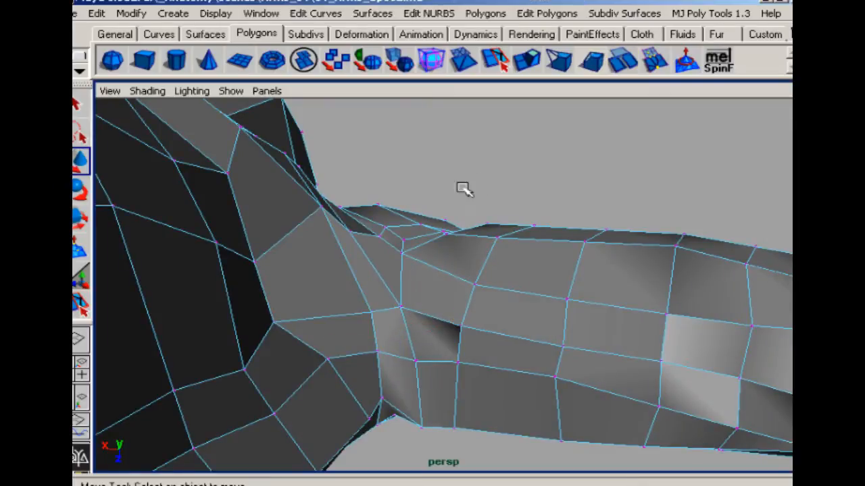
pyautogui.keyDown('alt'); pyautogui.moveTo(464, 190); pyautogui.dragTo(579, 392); pyautogui.keyUp('alt')
pyautogui.keyDown('alt'); pyautogui.moveTo(602, 344); pyautogui.dragTo(494, 380); pyautogui.keyUp('alt')
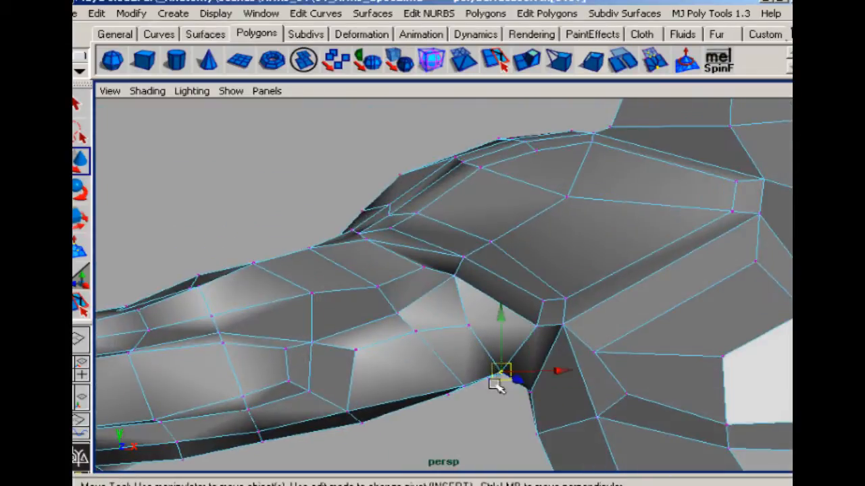
pyautogui.keyDown('alt'); pyautogui.moveTo(466, 325); pyautogui.dragTo(438, 296); pyautogui.keyUp('alt')
pyautogui.click(573, 178)
# Remove the small sliver face between the front deltoid and the biceps, and adjust the vertex beside it
pyautogui.press('F11')
pyautogui.click(421, 290)
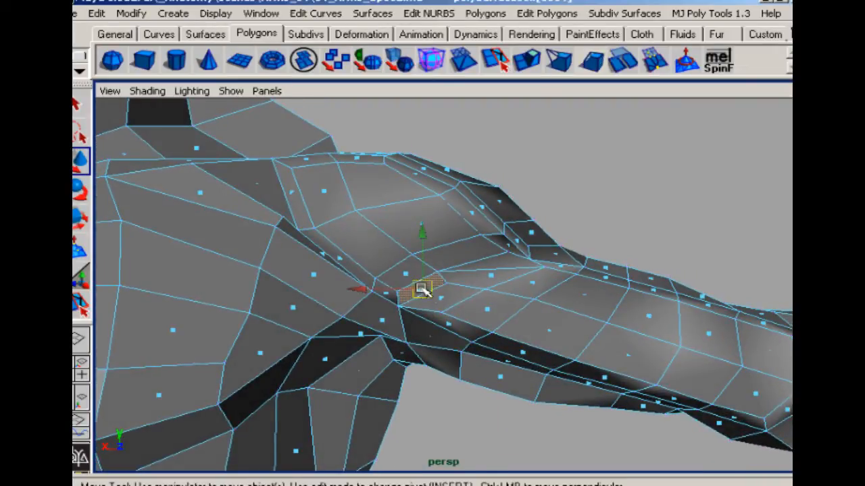
pyautogui.click(639, 183)
pyautogui.moveTo(451, 271); pyautogui.dragTo(453, 250, button='right')
pyautogui.keyDown('alt'); pyautogui.moveTo(447, 280); pyautogui.dragTo(371, 293); pyautogui.keyUp('alt')
pyautogui.click(410, 299)
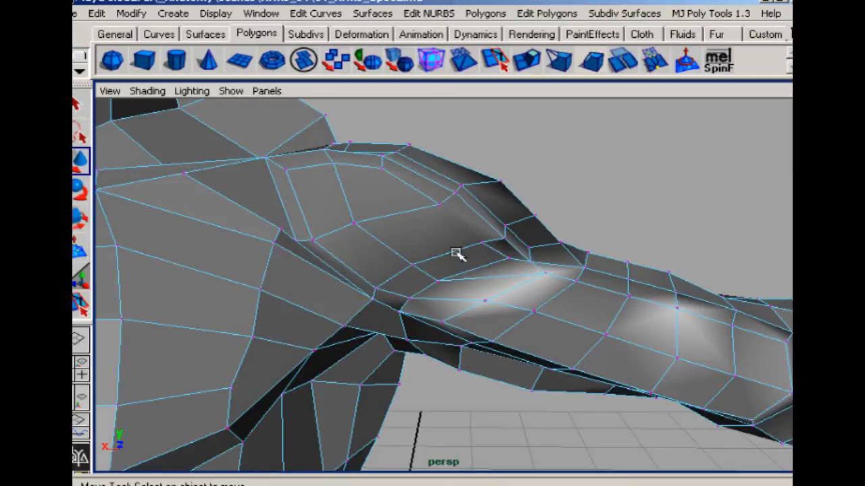
pyautogui.keyDown('alt'); pyautogui.moveTo(455, 253); pyautogui.dragTo(377, 316); pyautogui.keyUp('alt')
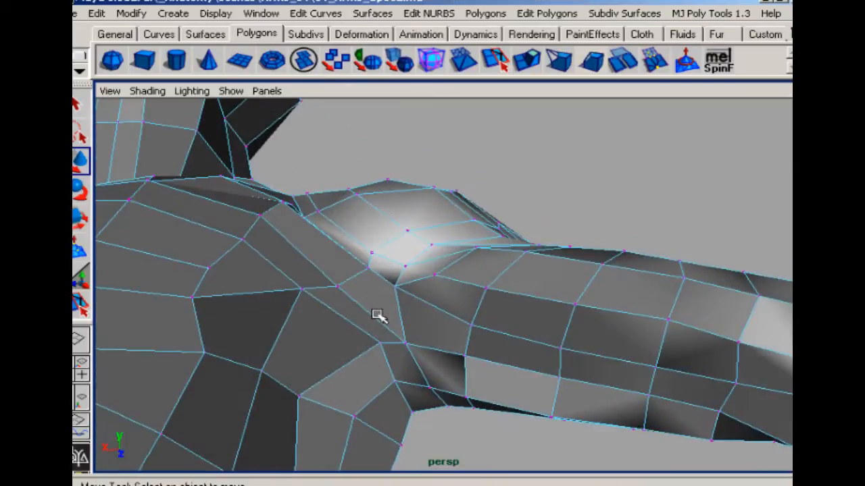
# Spin the shared edge of the two faces between the outer chest and the armpit, and move the adjacent vertices
pyautogui.press('F11')
pyautogui.click(358, 315)
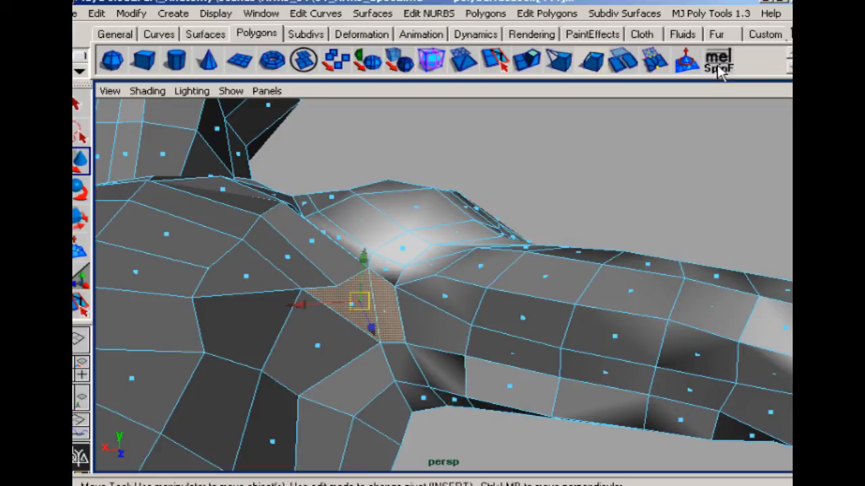
pyautogui.click(608, 164)
pyautogui.keyDown('alt'); pyautogui.moveTo(476, 221); pyautogui.dragTo(344, 318); pyautogui.keyUp('alt')
pyautogui.moveTo(342, 294); pyautogui.dragTo(307, 302, button='right')
pyautogui.click(338, 319)
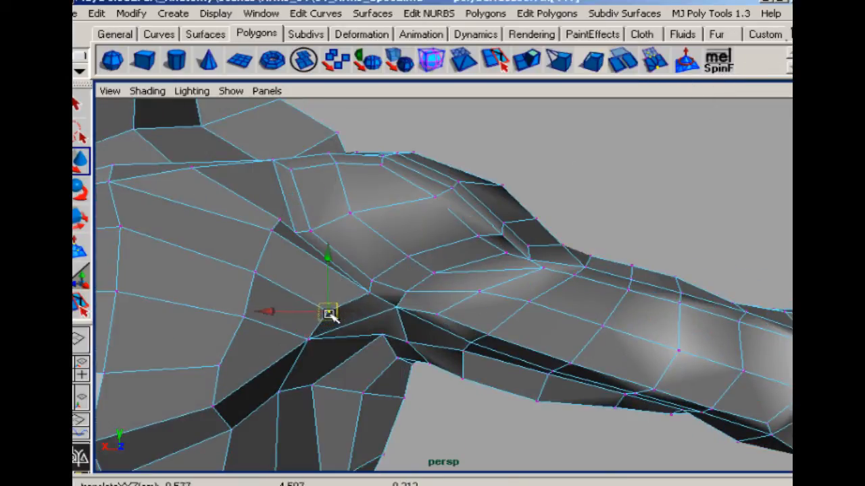
pyautogui.click(370, 294)
pyautogui.moveTo(371, 295); pyautogui.dragTo(352, 293)
# Spin the shared edge of the two small faces where the chest tucks under the front deltoid
pyautogui.keyDown('alt'); pyautogui.moveTo(501, 202); pyautogui.dragTo(479, 213); pyautogui.keyUp('alt')
pyautogui.moveTo(365, 284); pyautogui.dragTo(378, 313, button='right')
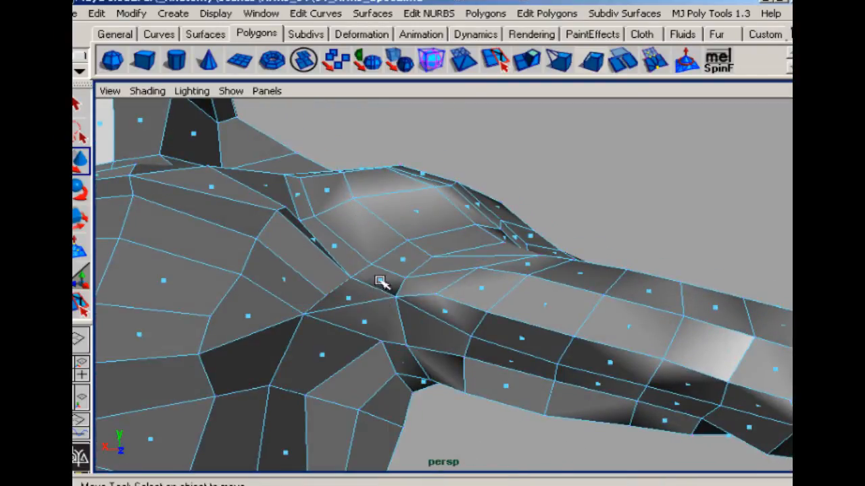
pyautogui.keyDown('alt'); pyautogui.moveTo(358, 302); pyautogui.dragTo(379, 317); pyautogui.keyUp('alt')
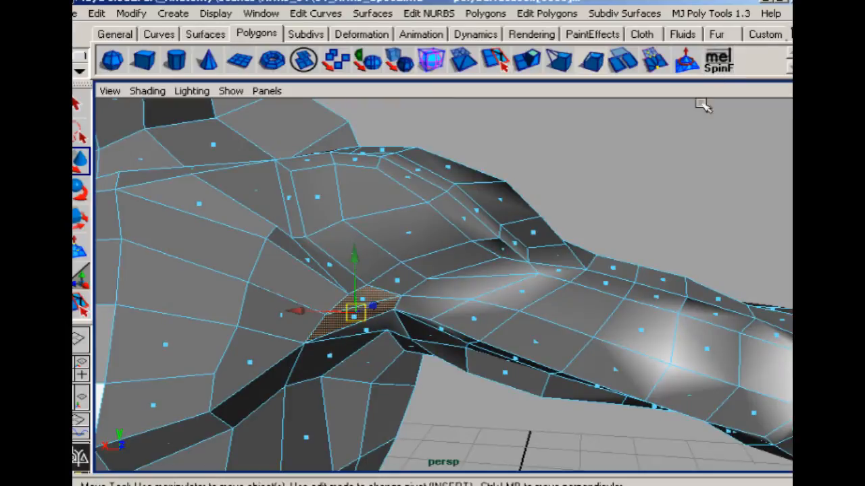
pyautogui.click(668, 157)
pyautogui.keyDown('alt'); pyautogui.moveTo(506, 223); pyautogui.dragTo(398, 310); pyautogui.keyUp('alt')
# Move the vertices at the chest's outer edge and front armpit to shape the pectoral's flow under the deltoid
pyautogui.moveTo(399, 311); pyautogui.dragTo(369, 294, button='right')
pyautogui.click(396, 314)
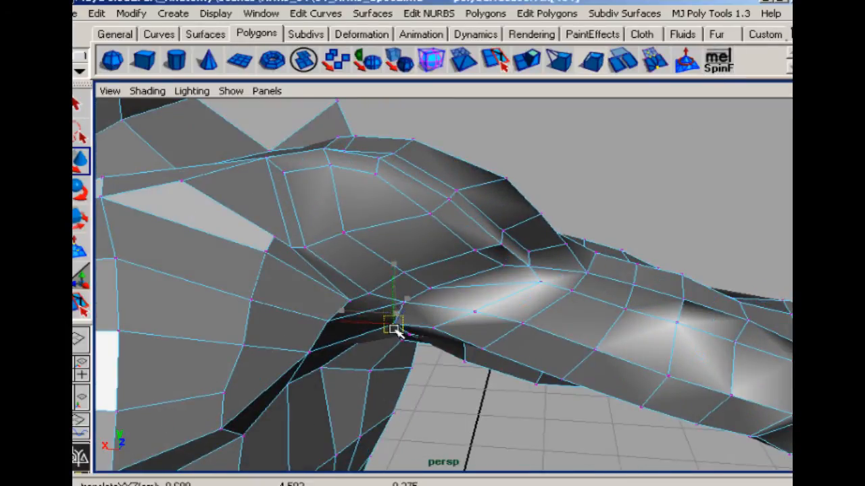
pyautogui.keyDown('alt'); pyautogui.moveTo(398, 323); pyautogui.dragTo(332, 328); pyautogui.keyUp('alt')
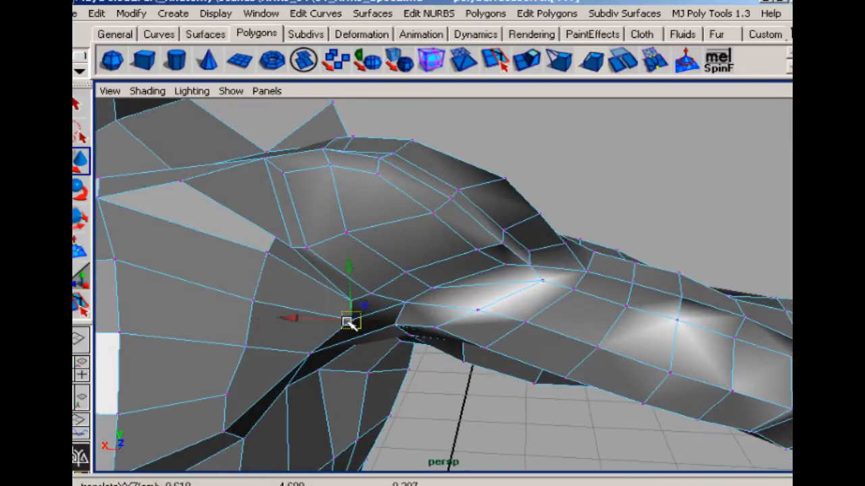
pyautogui.moveTo(310, 357); pyautogui.dragTo(346, 310)
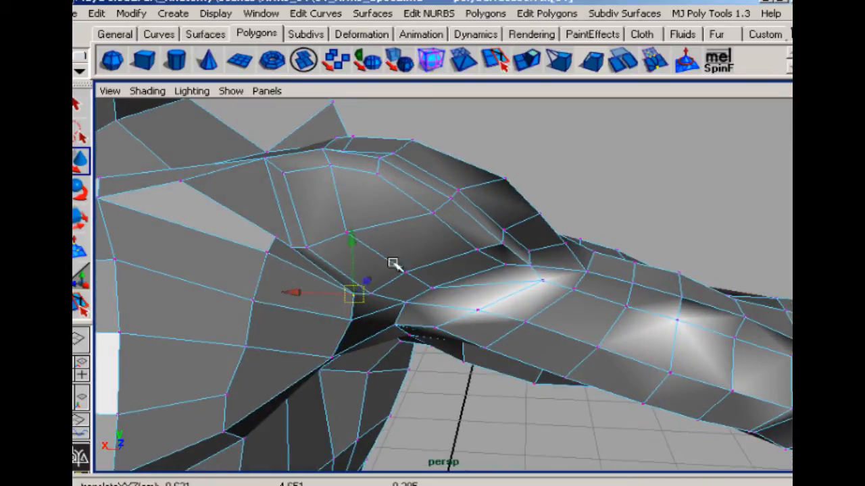
pyautogui.keyDown('alt'); pyautogui.moveTo(393, 262); pyautogui.dragTo(371, 239); pyautogui.keyUp('alt')
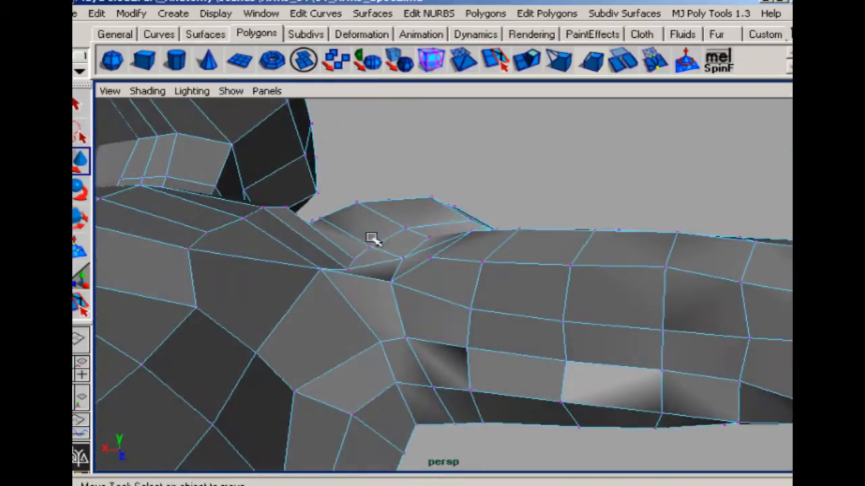
pyautogui.click(348, 266)
pyautogui.moveTo(367, 308); pyautogui.dragTo(362, 297)
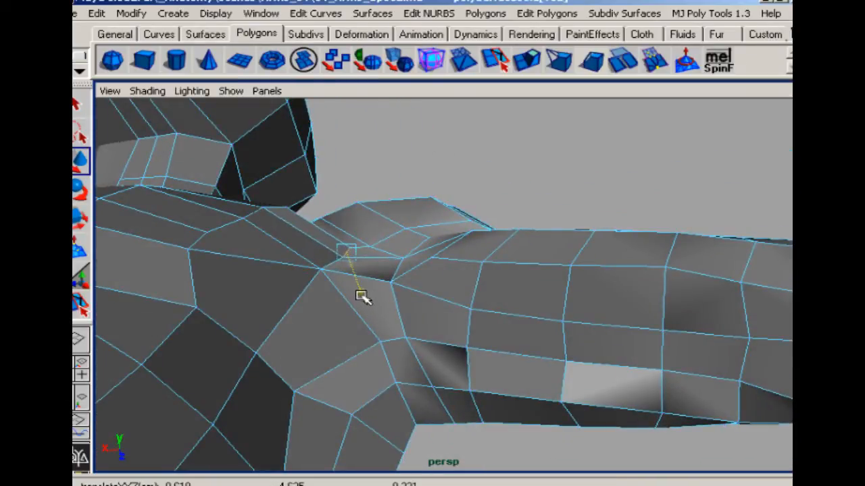
pyautogui.keyDown('alt'); pyautogui.moveTo(471, 214); pyautogui.dragTo(464, 282); pyautogui.keyUp('alt')
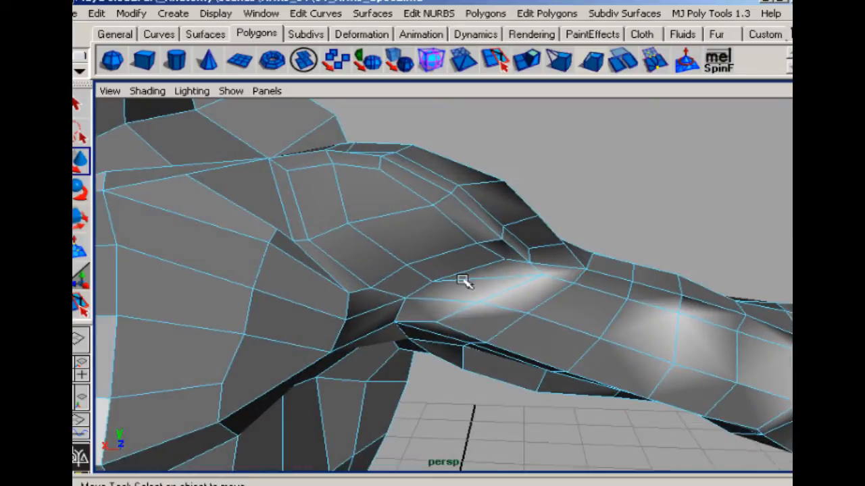
pyautogui.keyDown('alt'); pyautogui.moveTo(558, 294); pyautogui.dragTo(400, 286, button='right'); pyautogui.keyUp('alt')
pyautogui.keyDown('alt'); pyautogui.moveTo(399, 286); pyautogui.dragTo(437, 290); pyautogui.keyUp('alt')
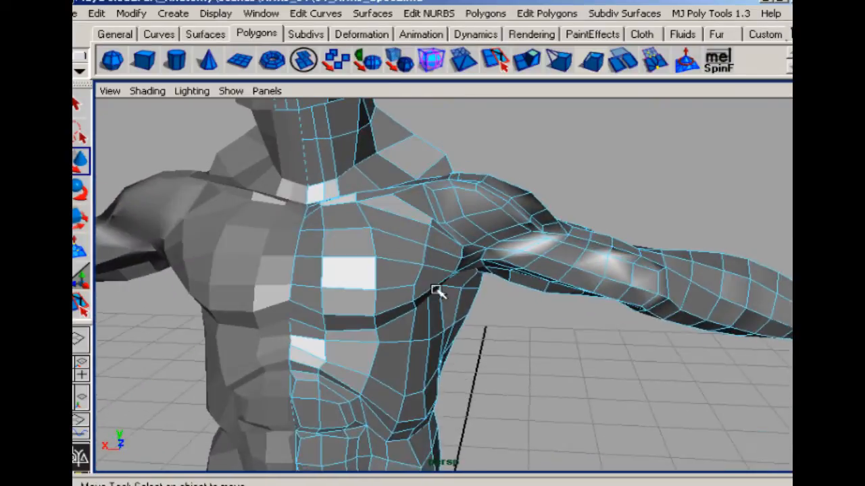
# Adjust the vertices across the front and upper surface of the deltoid
pyautogui.keyDown('alt'); pyautogui.moveTo(431, 244); pyautogui.dragTo(464, 211); pyautogui.keyUp('alt')
pyautogui.click(410, 189)
pyautogui.click(431, 194)
pyautogui.click(453, 192)
pyautogui.click(468, 180)
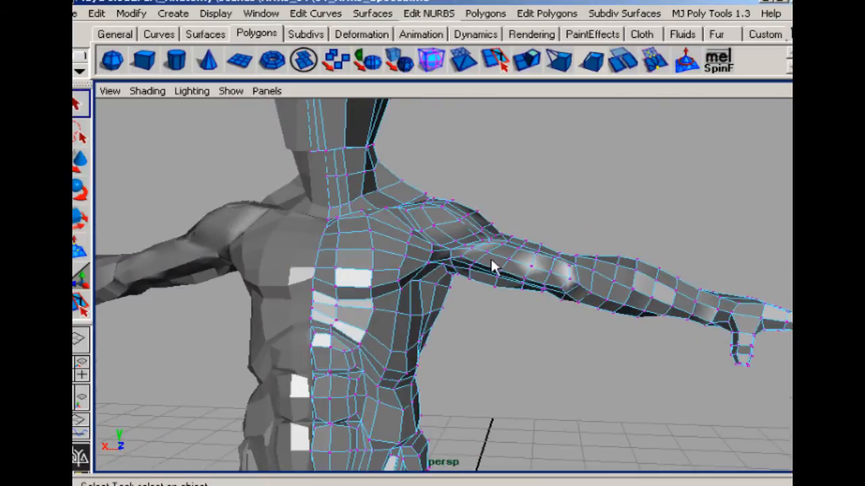
# Extrude the strip of faces running along the inner upper arm between the biceps and triceps, from the armpit to the elbow
pyautogui.keyDown('alt'); pyautogui.moveTo(492, 260); pyautogui.dragTo(465, 217); pyautogui.keyUp('alt')
pyautogui.keyDown('alt'); pyautogui.moveTo(431, 279); pyautogui.dragTo(342, 301, button='middle'); pyautogui.keyUp('alt')
pyautogui.keyDown('alt'); pyautogui.moveTo(342, 300); pyautogui.dragTo(600, 272, button='right'); pyautogui.keyUp('alt')
pyautogui.keyDown('alt'); pyautogui.moveTo(600, 271); pyautogui.dragTo(534, 244); pyautogui.keyUp('alt')
pyautogui.moveTo(328, 253); pyautogui.dragTo(328, 277, button='right')
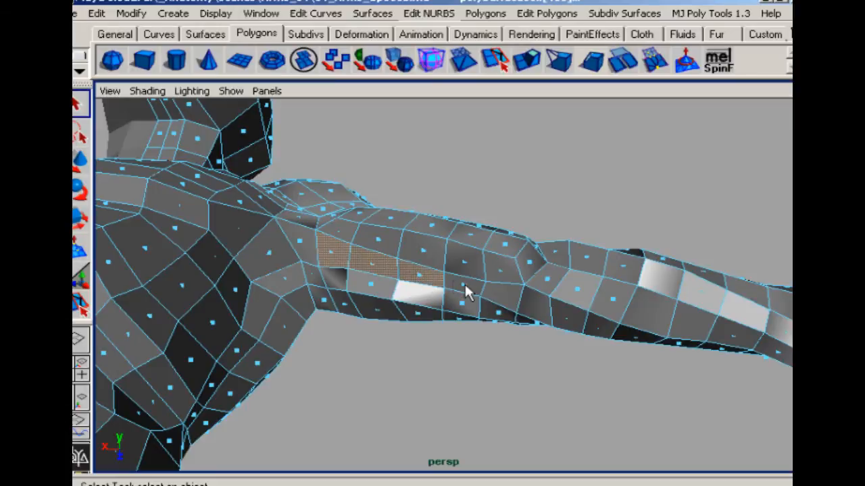
pyautogui.keyDown('alt'); pyautogui.moveTo(506, 299); pyautogui.dragTo(471, 284); pyautogui.keyUp('alt')
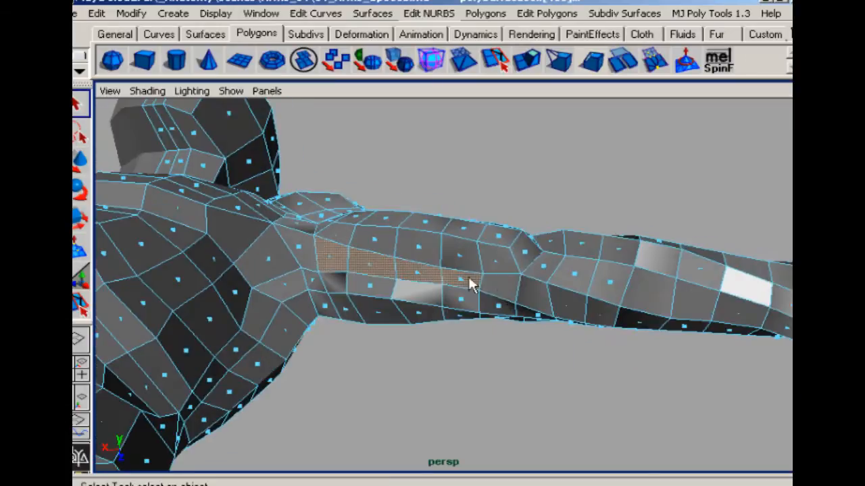
pyautogui.press('w')
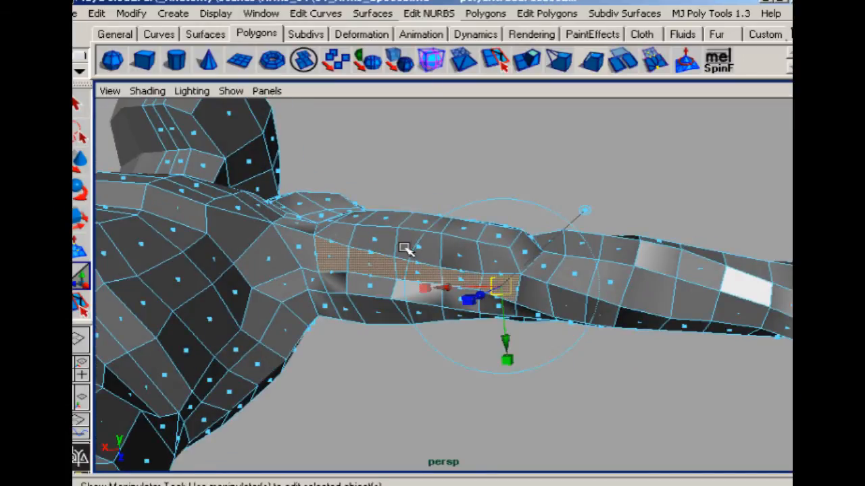
# Scale down the extruded strip of faces along the inner upper arm to narrow it between the biceps and triceps
pyautogui.keyDown('alt'); pyautogui.moveTo(403, 204); pyautogui.dragTo(411, 251); pyautogui.keyUp('alt')
pyautogui.press('f')
pyautogui.keyDown('alt'); pyautogui.moveTo(407, 324); pyautogui.dragTo(336, 277); pyautogui.keyUp('alt')
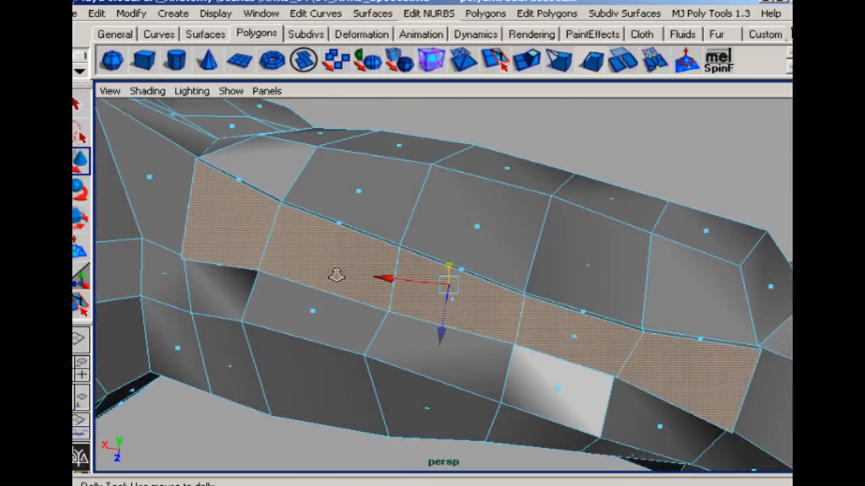
pyautogui.keyDown('alt'); pyautogui.moveTo(337, 277); pyautogui.dragTo(287, 264, button='right'); pyautogui.keyUp('alt')
pyautogui.press('r')
pyautogui.moveTo(450, 286); pyautogui.dragTo(443, 292)
pyautogui.keyDown('alt'); pyautogui.moveTo(533, 261); pyautogui.dragTo(536, 220); pyautogui.keyUp('alt')
pyautogui.moveTo(434, 359); pyautogui.dragTo(441, 344)
pyautogui.press('w')
pyautogui.press('e')
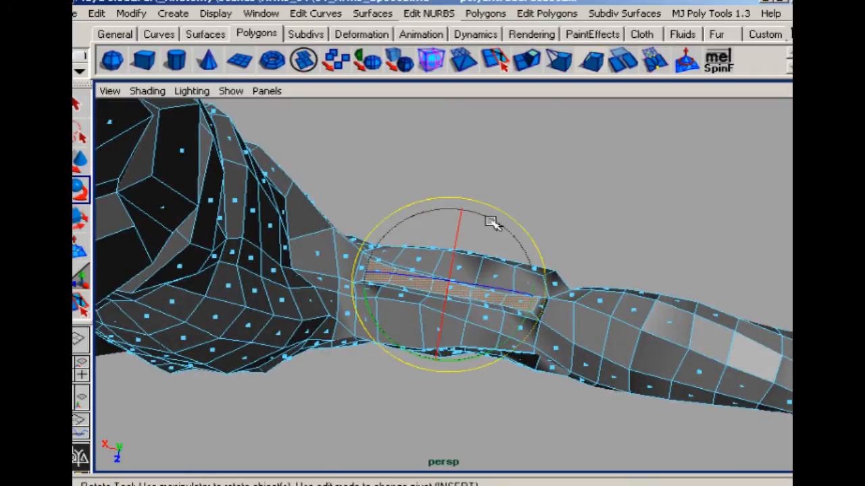
pyautogui.press('w')
# Spin the shared edge of the two faces at the armpit end of the extruded inner-arm strip
pyautogui.keyDown('alt'); pyautogui.moveTo(434, 227); pyautogui.dragTo(357, 255); pyautogui.keyUp('alt')
pyautogui.click(356, 255)
pyautogui.keyDown('shift'); pyautogui.click(337, 248); pyautogui.keyUp('shift')
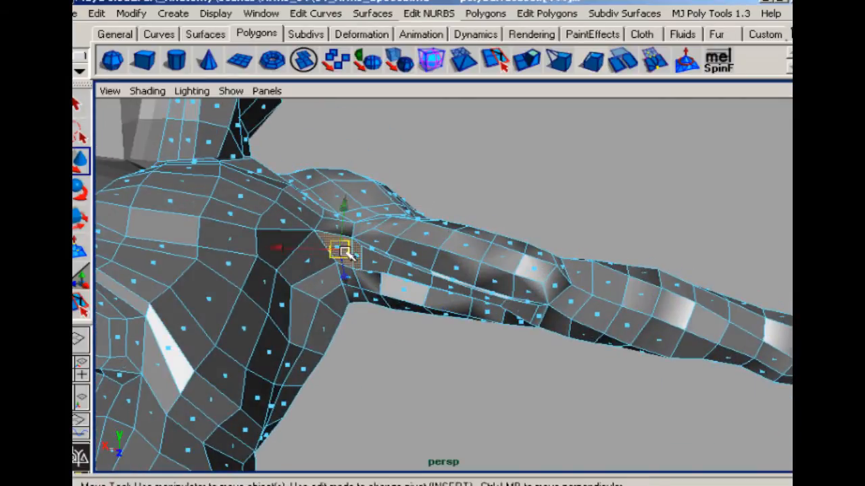
pyautogui.press('f')
pyautogui.keyDown('alt'); pyautogui.moveTo(346, 225); pyautogui.dragTo(403, 259, button='right'); pyautogui.keyUp('alt')
pyautogui.keyDown('alt'); pyautogui.moveTo(363, 292); pyautogui.dragTo(344, 292); pyautogui.keyUp('alt')
pyautogui.click(722, 67)
pyautogui.keyDown('alt'); pyautogui.moveTo(390, 266); pyautogui.dragTo(392, 215); pyautogui.keyUp('alt')
pyautogui.click(714, 70)
pyautogui.click(506, 133)
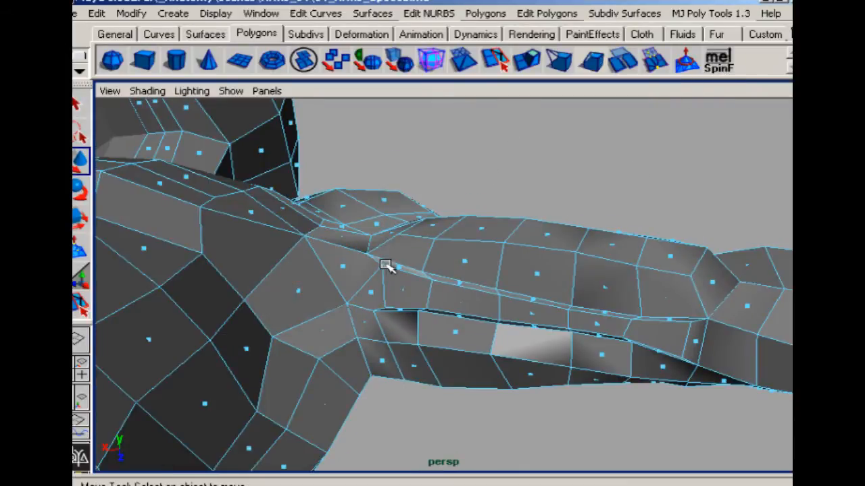
# Move the vertices along the upper edge of the inner-arm strip, from the armpit toward the elbow, beneath the biceps
pyautogui.keyDown('alt'); pyautogui.moveTo(386, 266); pyautogui.dragTo(433, 291); pyautogui.keyUp('alt')
pyautogui.press('F9')
pyautogui.click(381, 271)
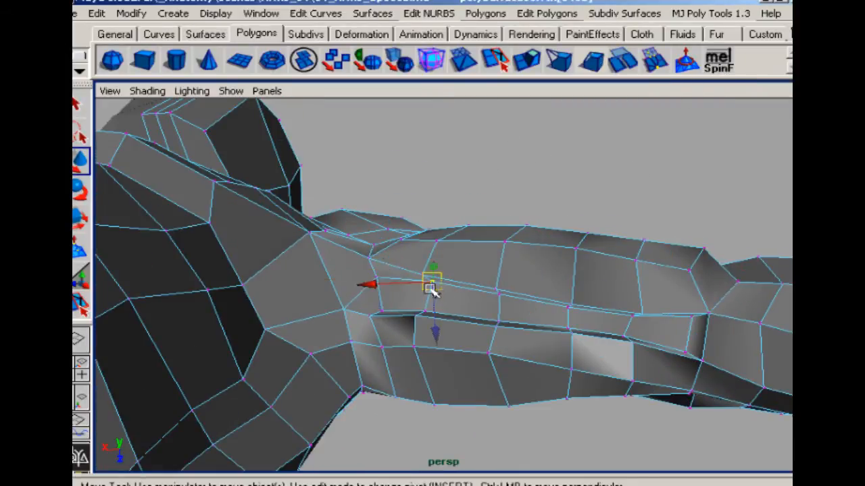
pyautogui.click(567, 309)
pyautogui.moveTo(567, 309); pyautogui.dragTo(700, 380)
pyautogui.press('F11')
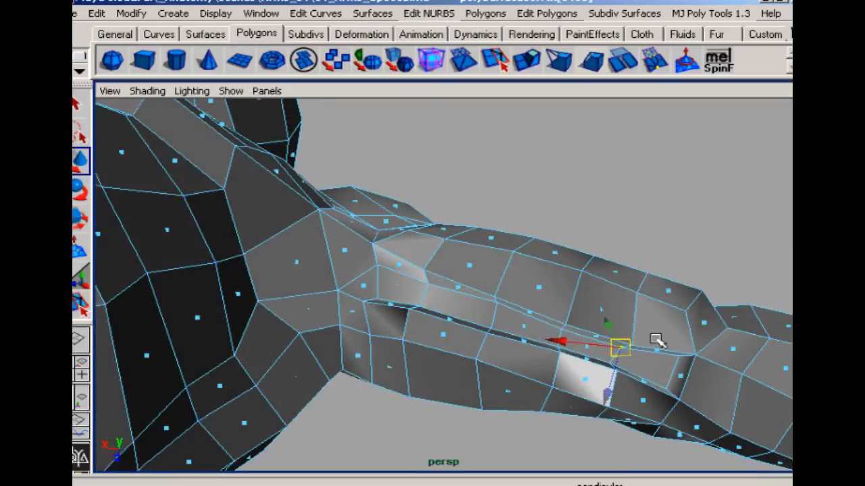
# Move the vertex at the elbow end of the inner-arm strip to shape where it tapers under the biceps
pyautogui.keyDown('alt'); pyautogui.moveTo(656, 340); pyautogui.dragTo(672, 357); pyautogui.keyUp('alt')
pyautogui.keyDown('alt'); pyautogui.moveTo(650, 304); pyautogui.dragTo(686, 339); pyautogui.keyUp('alt')
pyautogui.moveTo(685, 294); pyautogui.dragTo(635, 294, button='right')
pyautogui.keyDown('alt'); pyautogui.moveTo(652, 359); pyautogui.dragTo(721, 238); pyautogui.keyUp('alt')
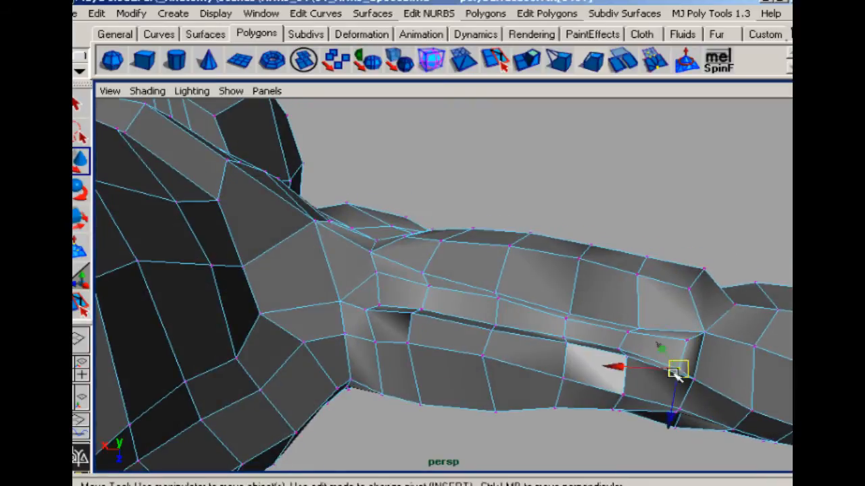
pyautogui.keyDown('alt'); pyautogui.moveTo(591, 224); pyautogui.dragTo(683, 370); pyautogui.keyUp('alt')
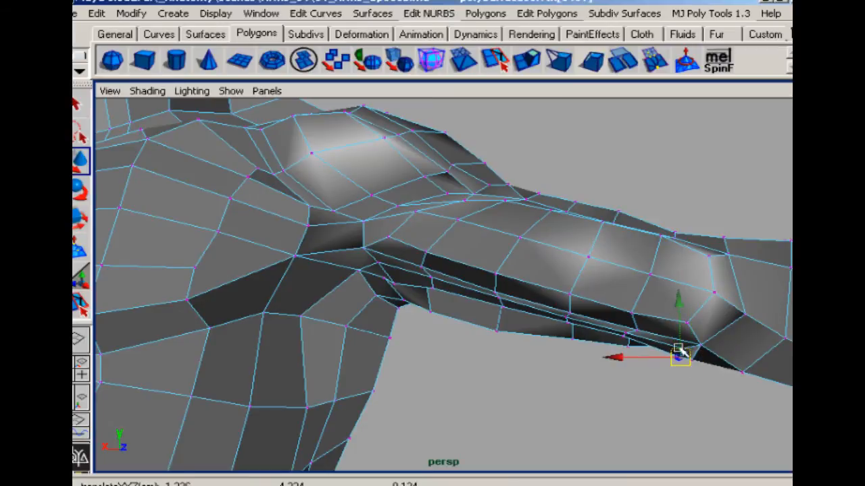
# Adjust the vertices at the armpit end and along the middle of the inner-arm strip
pyautogui.keyDown('alt'); pyautogui.moveTo(547, 267); pyautogui.dragTo(391, 287); pyautogui.keyUp('alt')
pyautogui.click(381, 316)
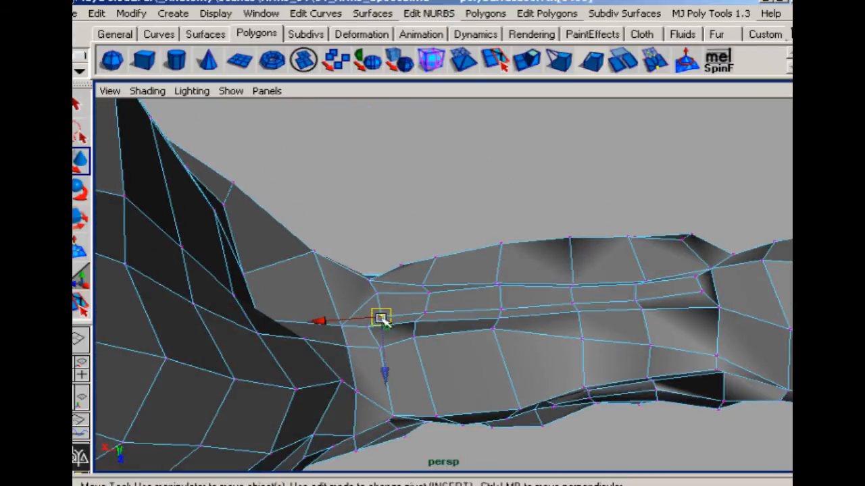
pyautogui.keyDown('alt'); pyautogui.moveTo(382, 320); pyautogui.dragTo(498, 293); pyautogui.keyUp('alt')
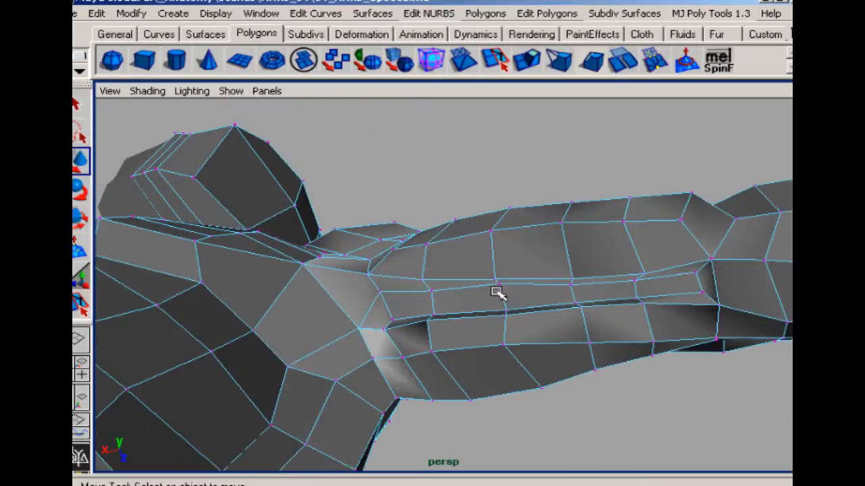
pyautogui.click(496, 288)
pyautogui.click(496, 279)
pyautogui.keyDown('alt'); pyautogui.moveTo(469, 226); pyautogui.dragTo(491, 287); pyautogui.keyUp('alt')
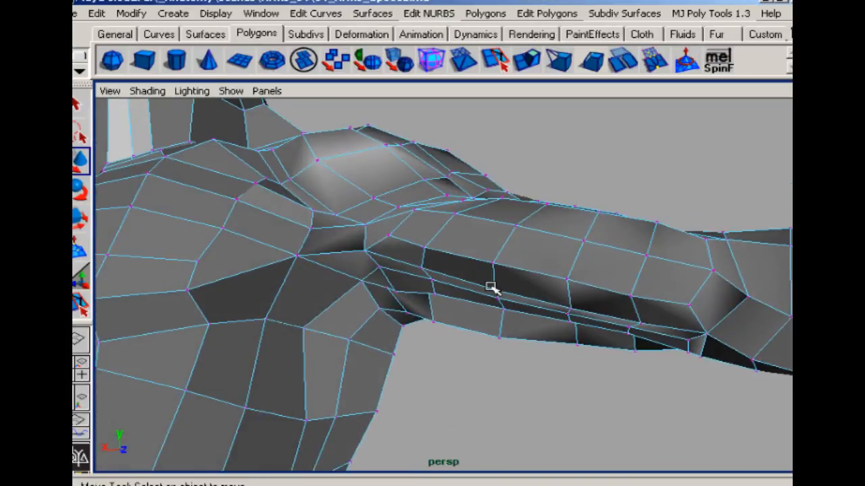